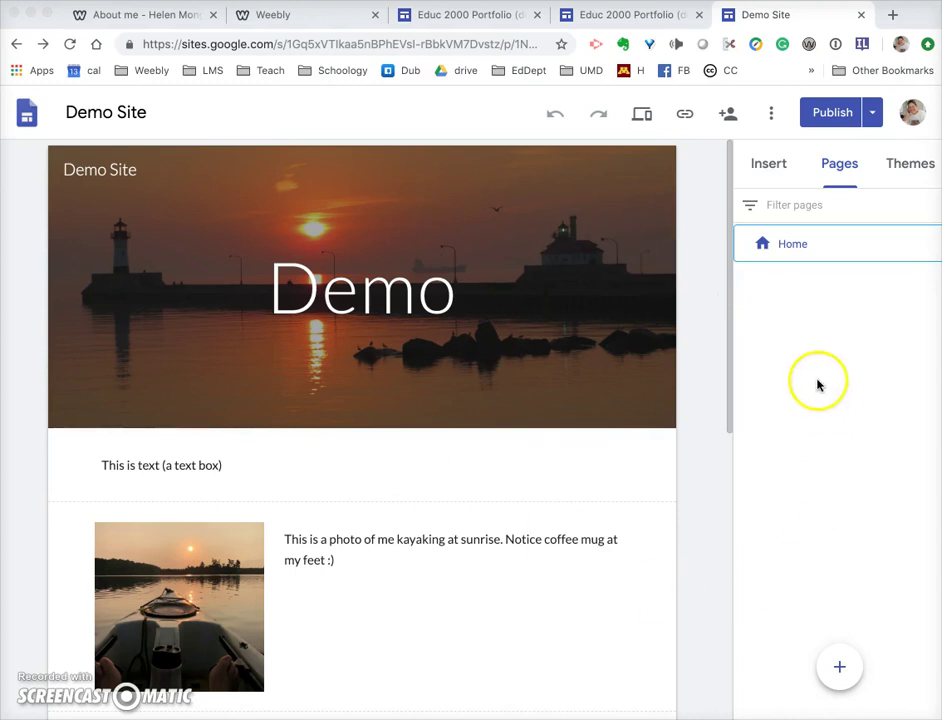
- Add a new page named About Me and try the Home and About Me links in the site navigation
click(815, 242)
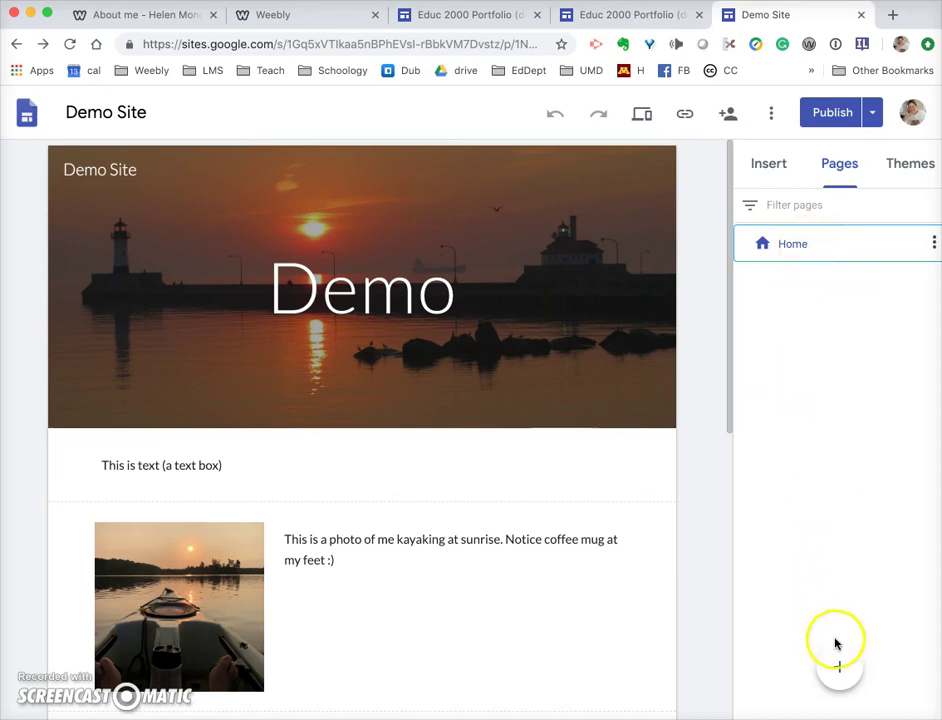
mouse_move(840, 664)
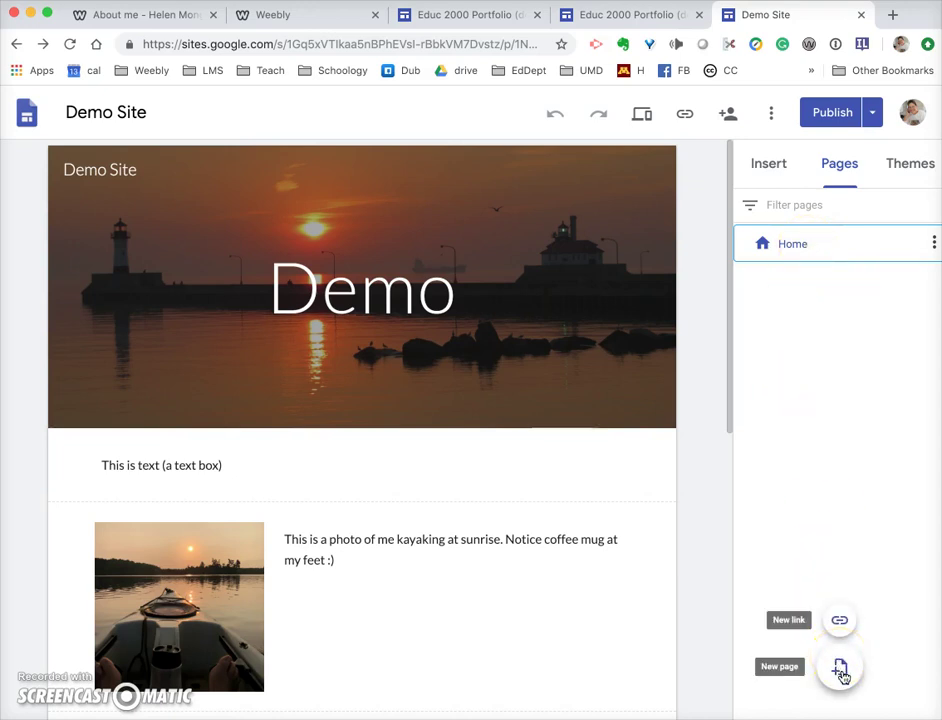
click(841, 670)
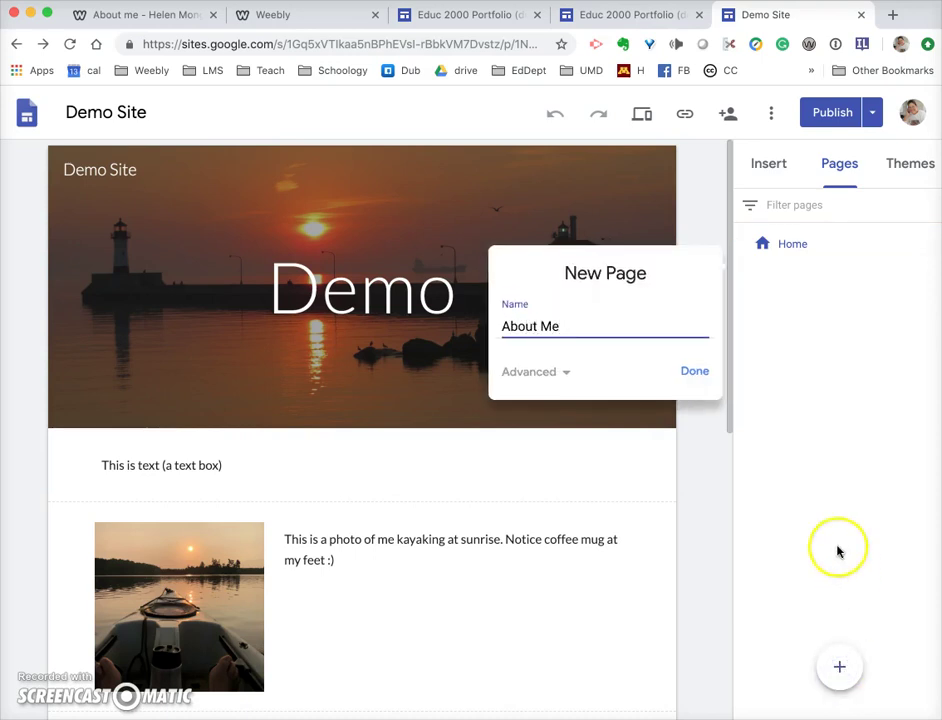
click(699, 372)
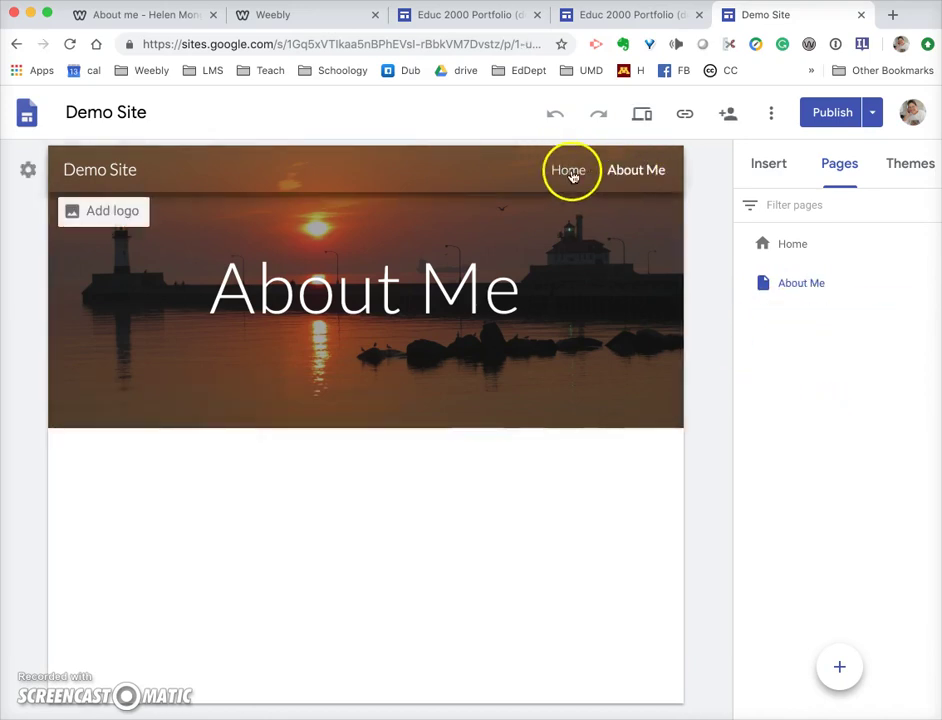
click(572, 175)
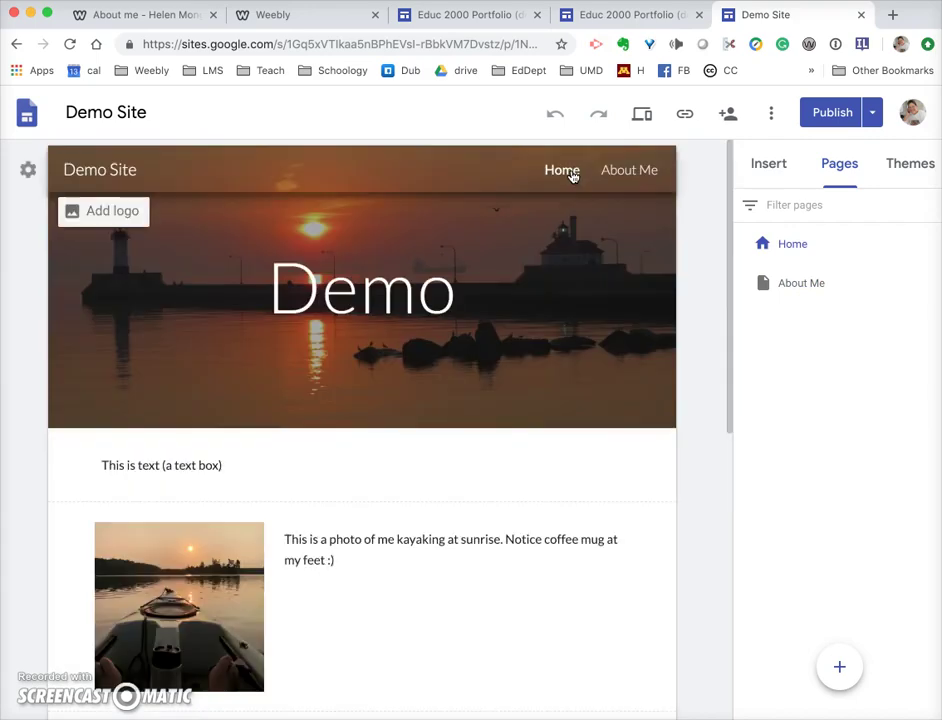
click(606, 177)
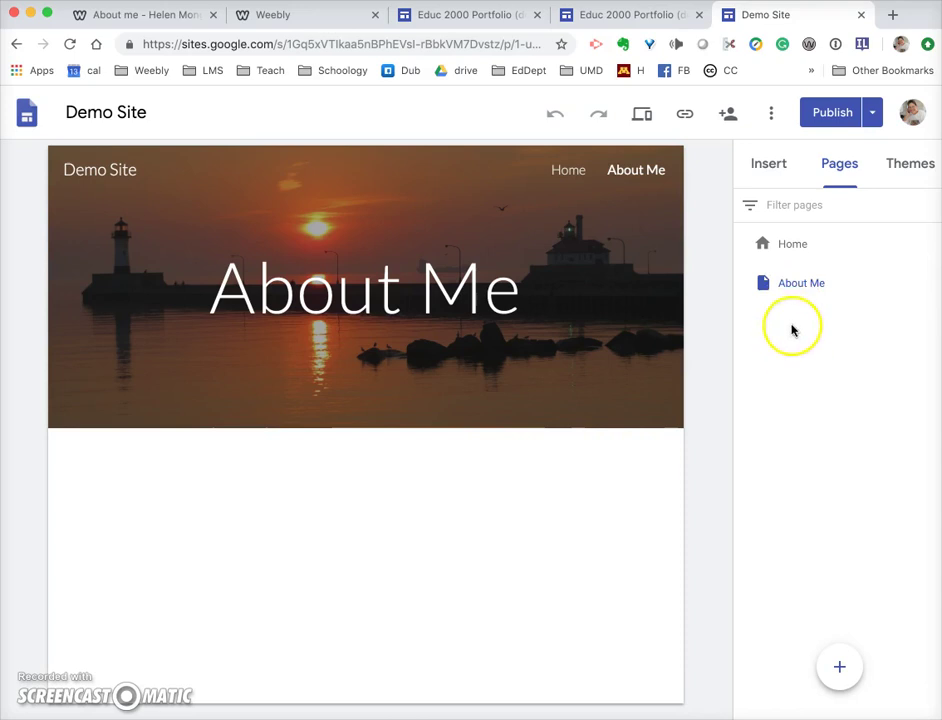
- Add a new page named Index and move it below About Me in the page order
click(840, 672)
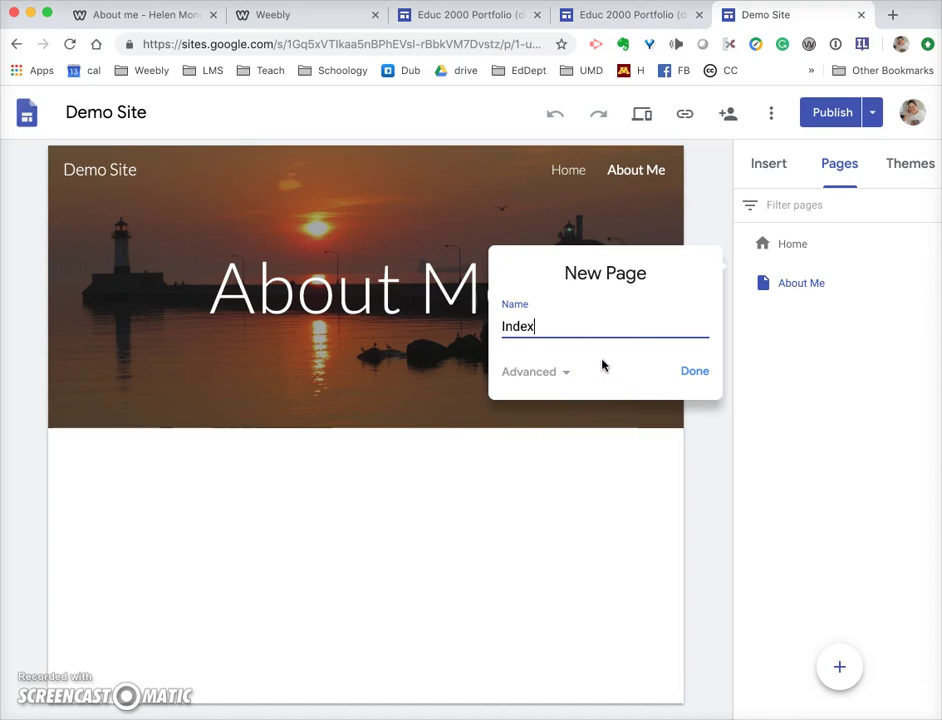
click(700, 373)
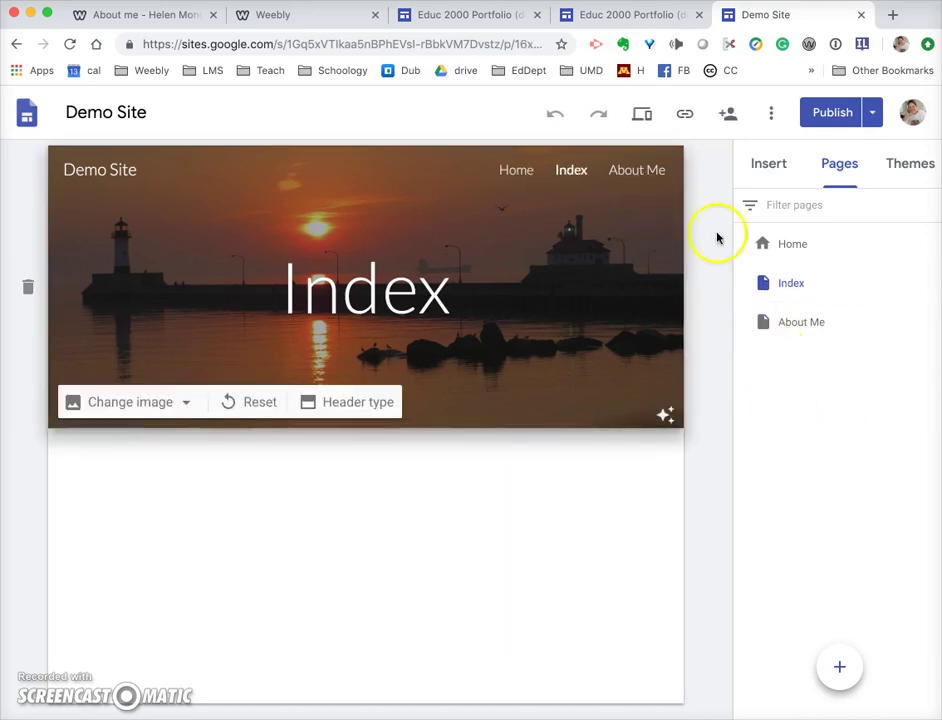
drag(797, 287, 792, 340)
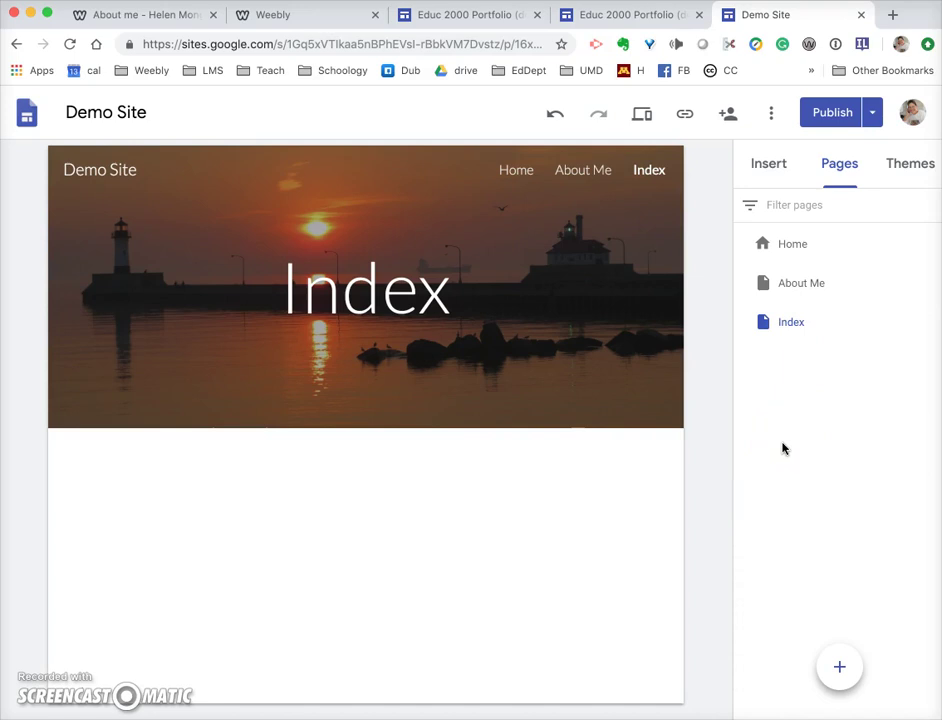
- Add a subpage named "Photos for T&L" under the Index page
mouse_move(893, 326)
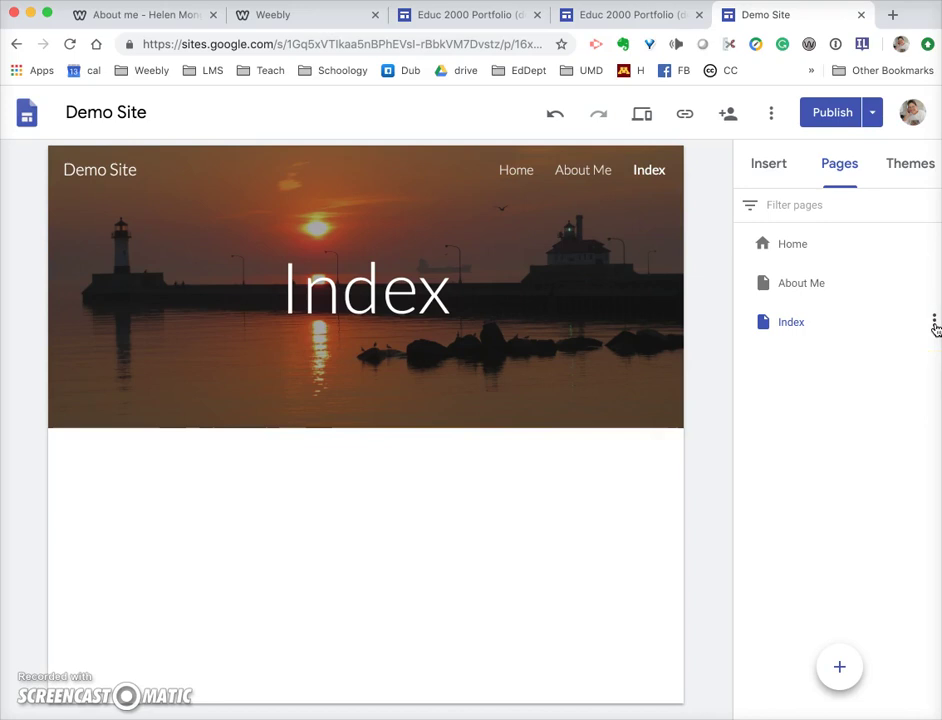
click(934, 323)
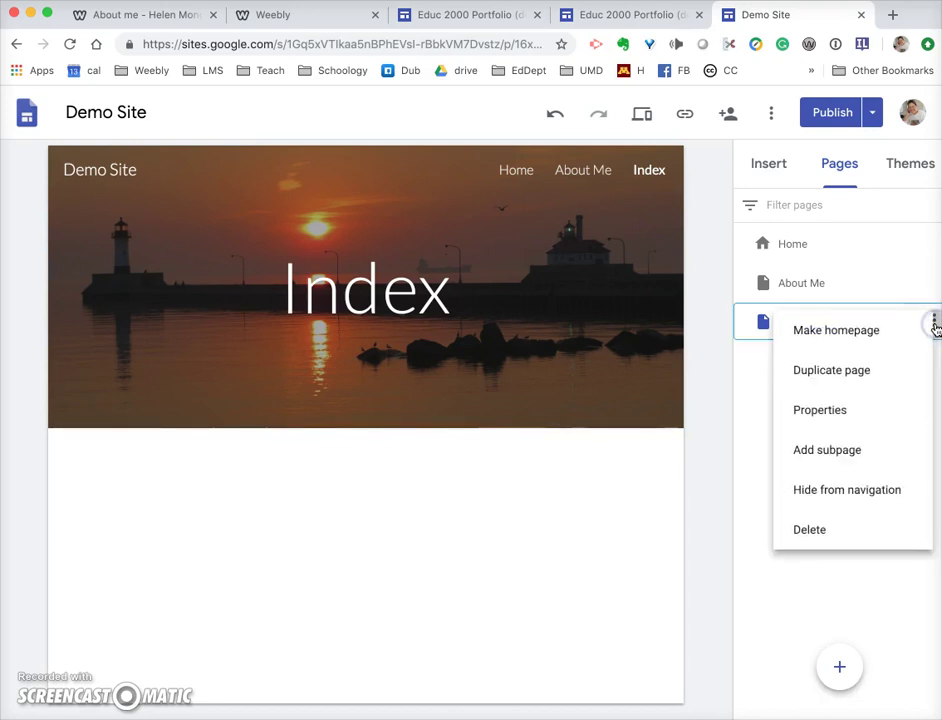
click(849, 452)
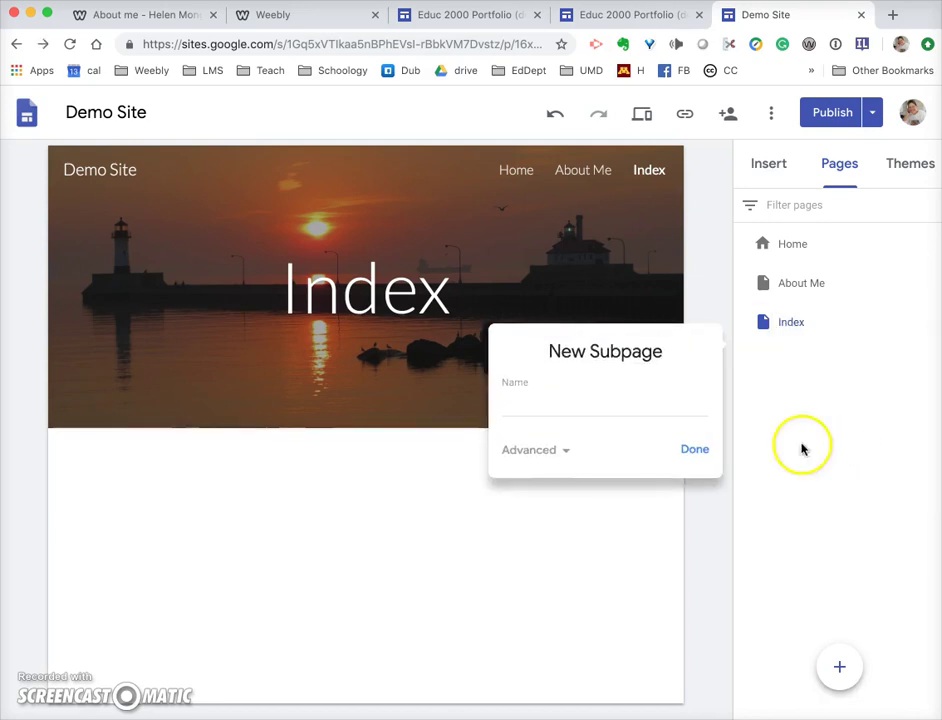
click(649, 406)
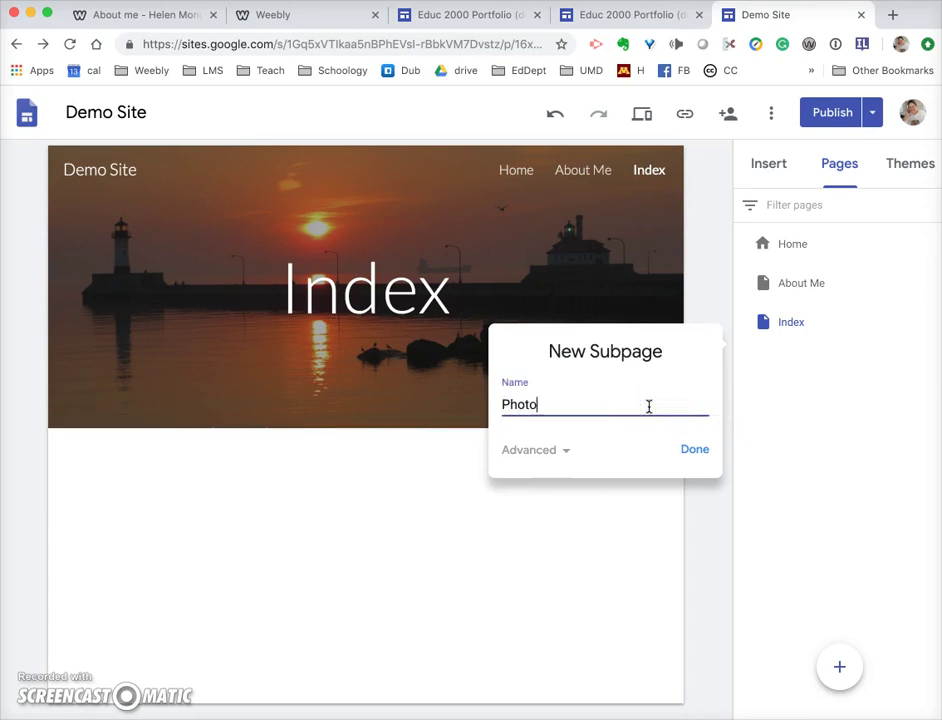
click(695, 450)
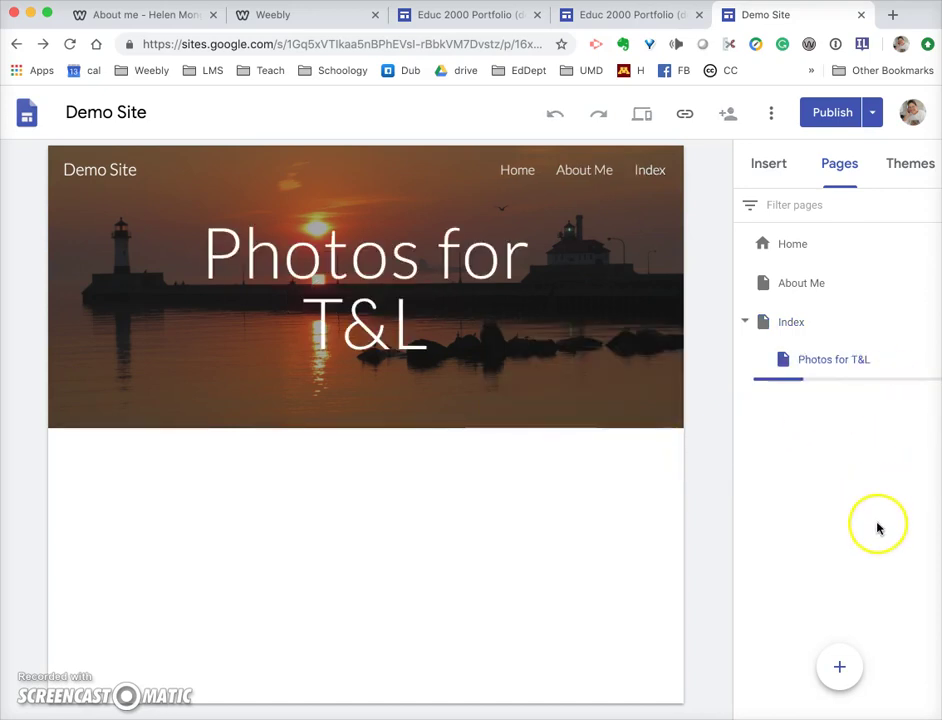
- Add a second subpage named "Videos for T &L" under Index and view the subpages in the site navigation
mouse_move(847, 662)
mouse_move(930, 328)
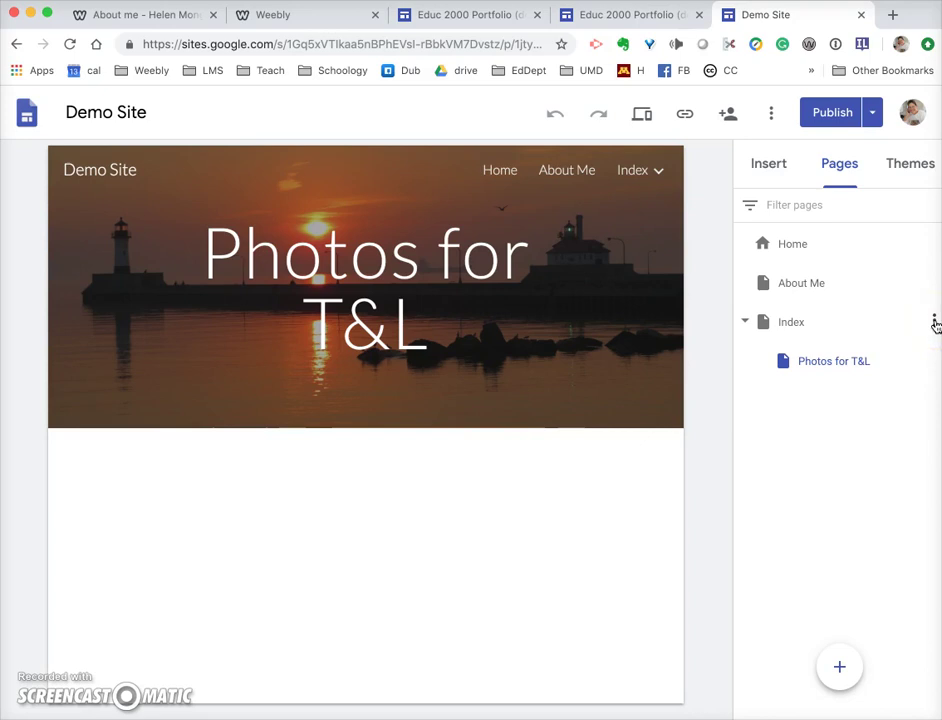
click(934, 322)
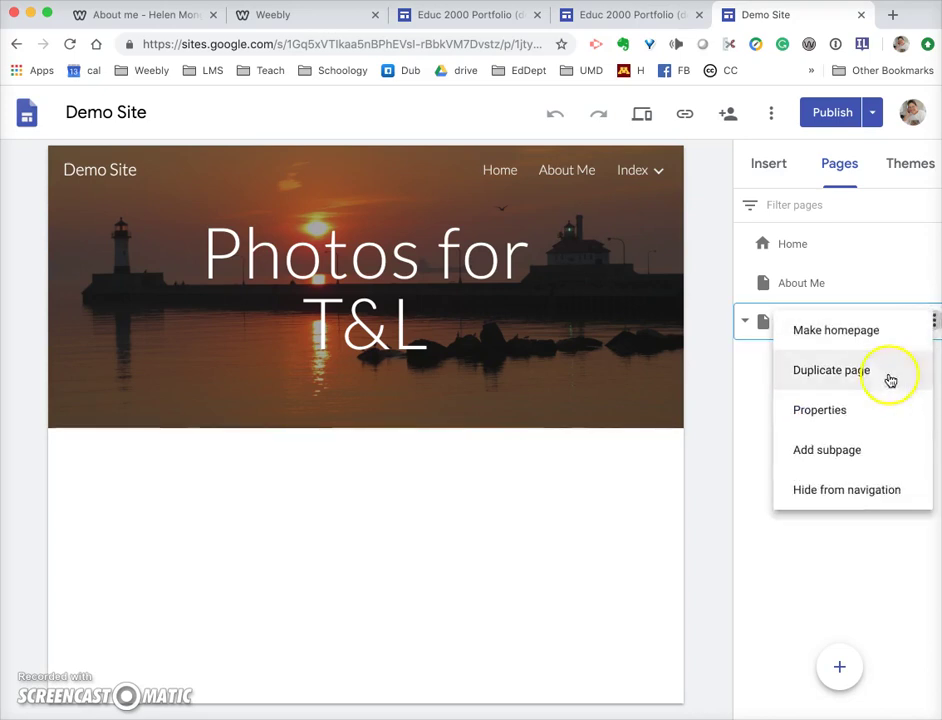
click(859, 451)
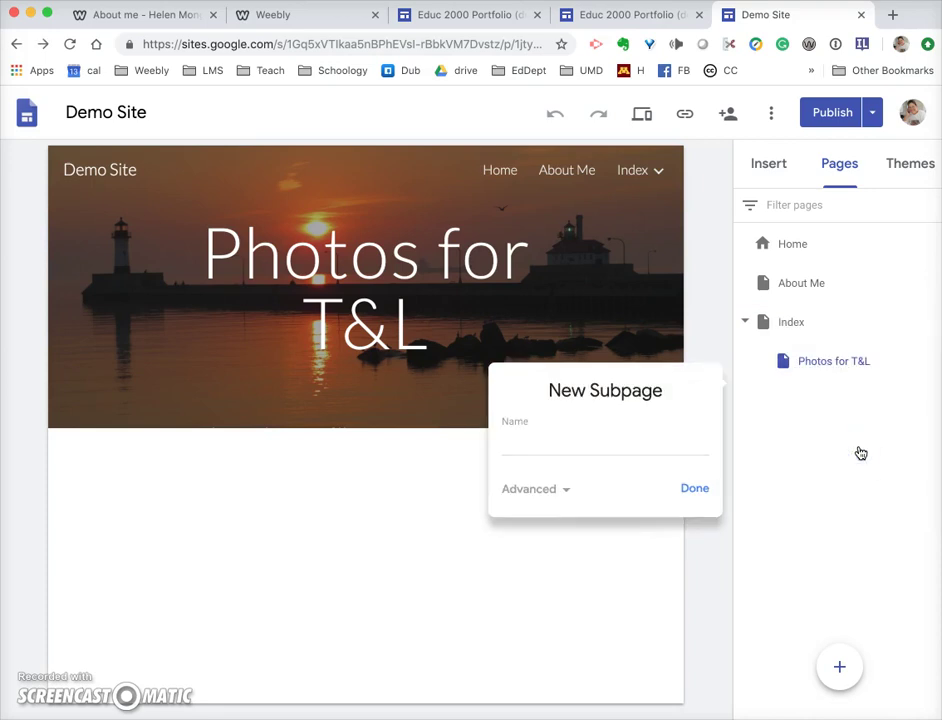
click(657, 445)
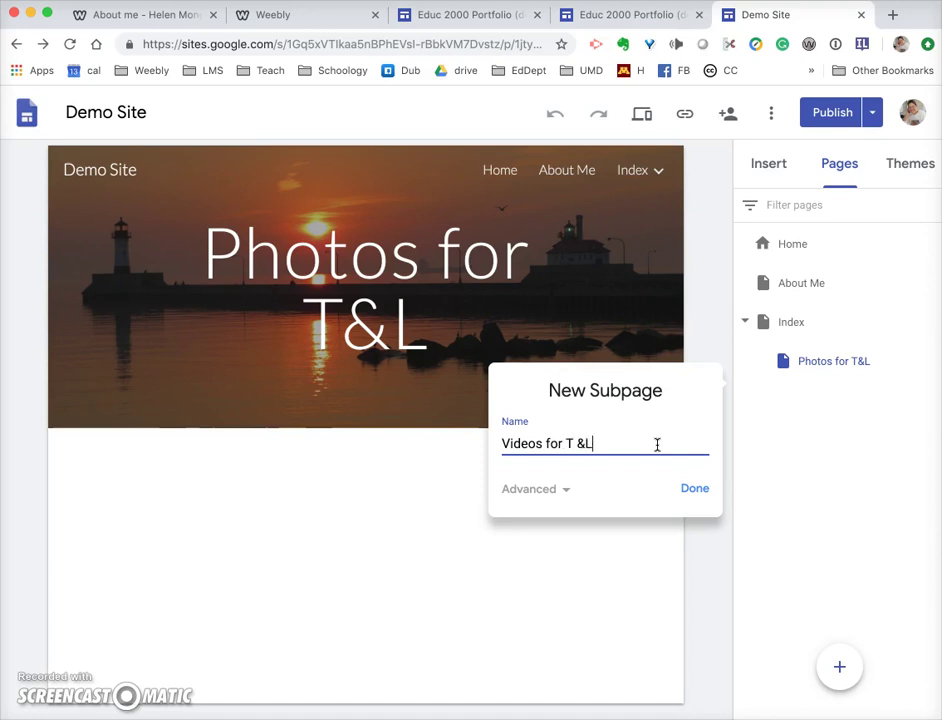
text(Videos for T &L)
click(697, 490)
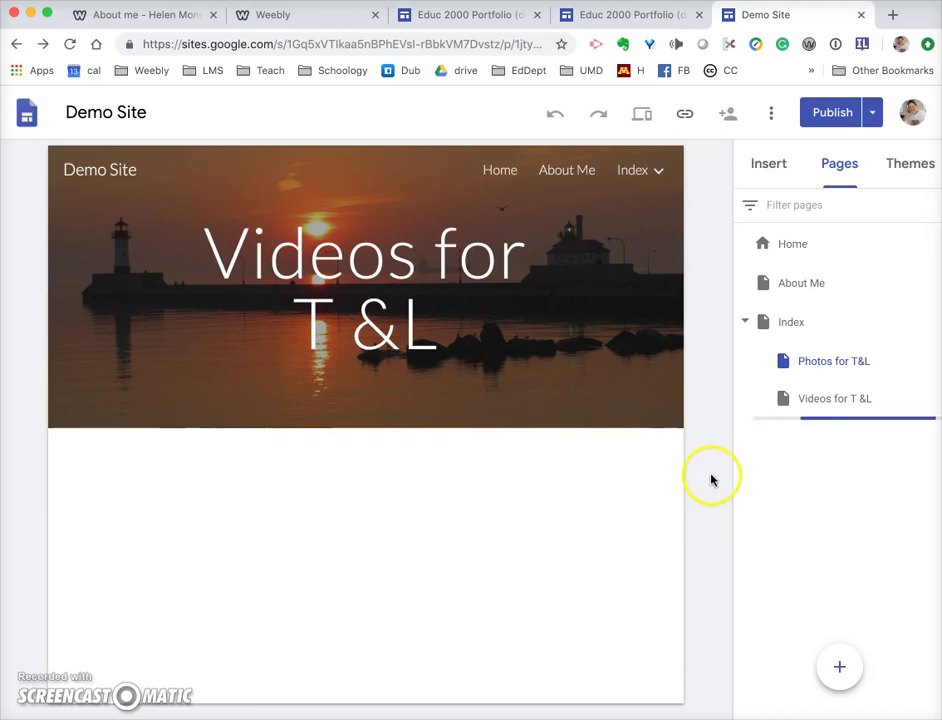
mouse_move(654, 172)
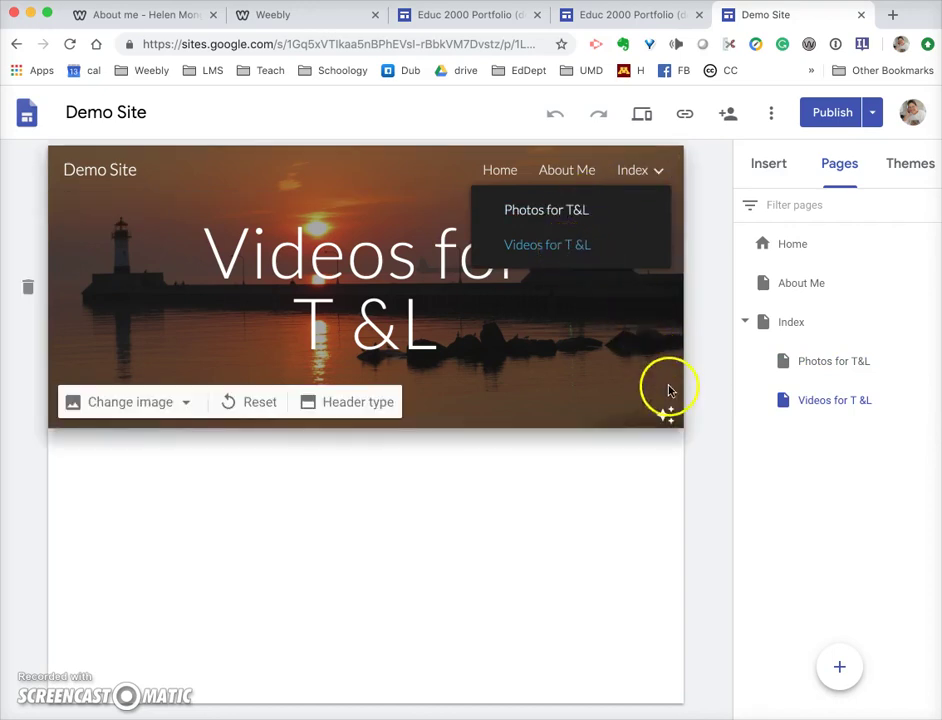
- Open the Index page and insert an empty text box below its header
click(789, 325)
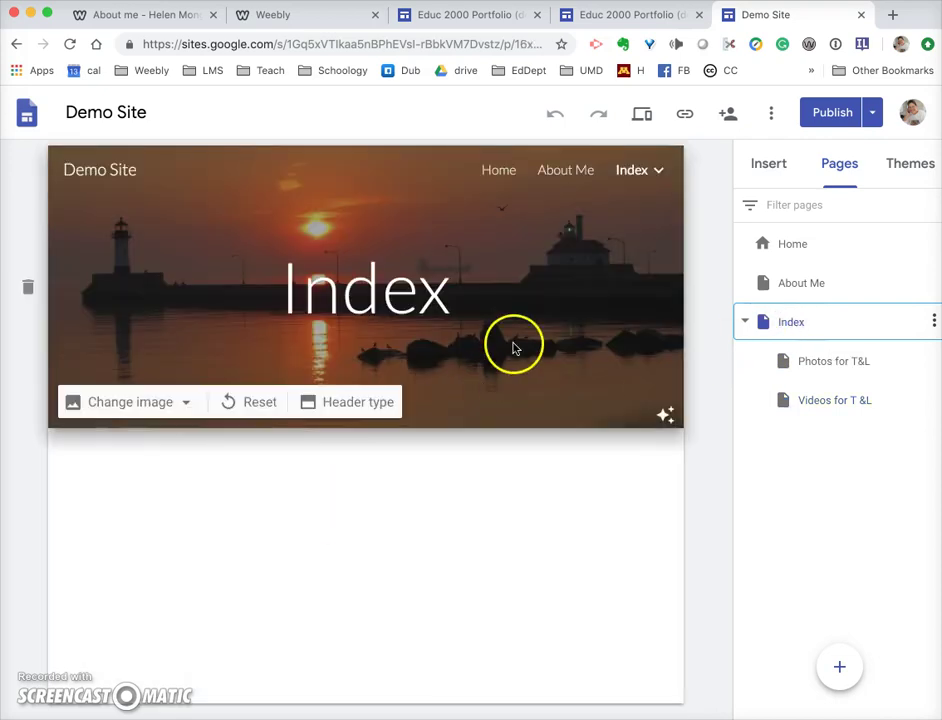
click(770, 166)
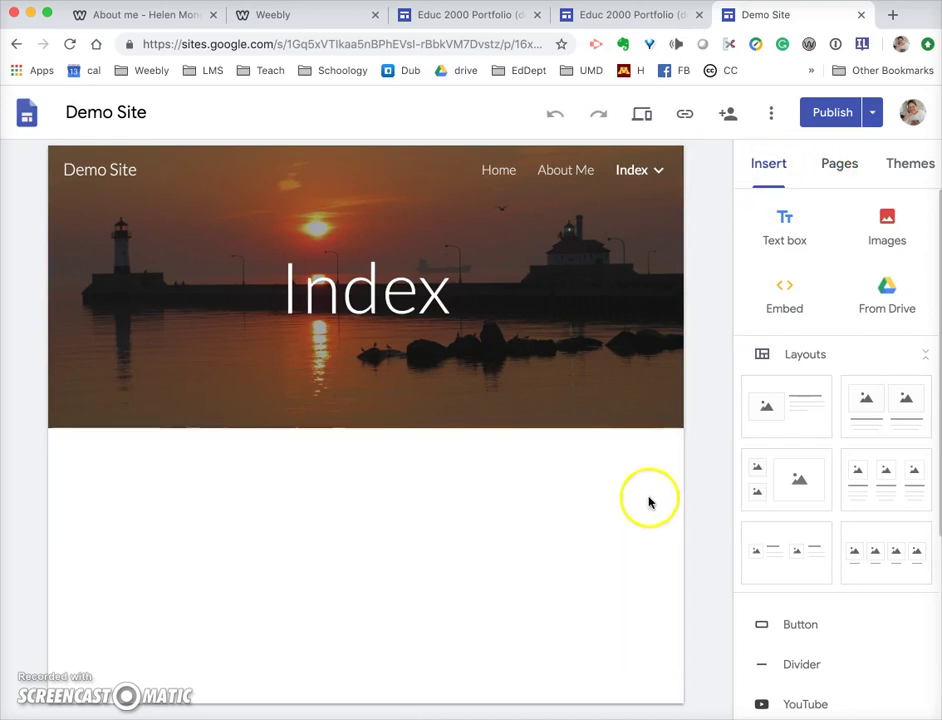
drag(787, 238, 472, 470)
click(782, 225)
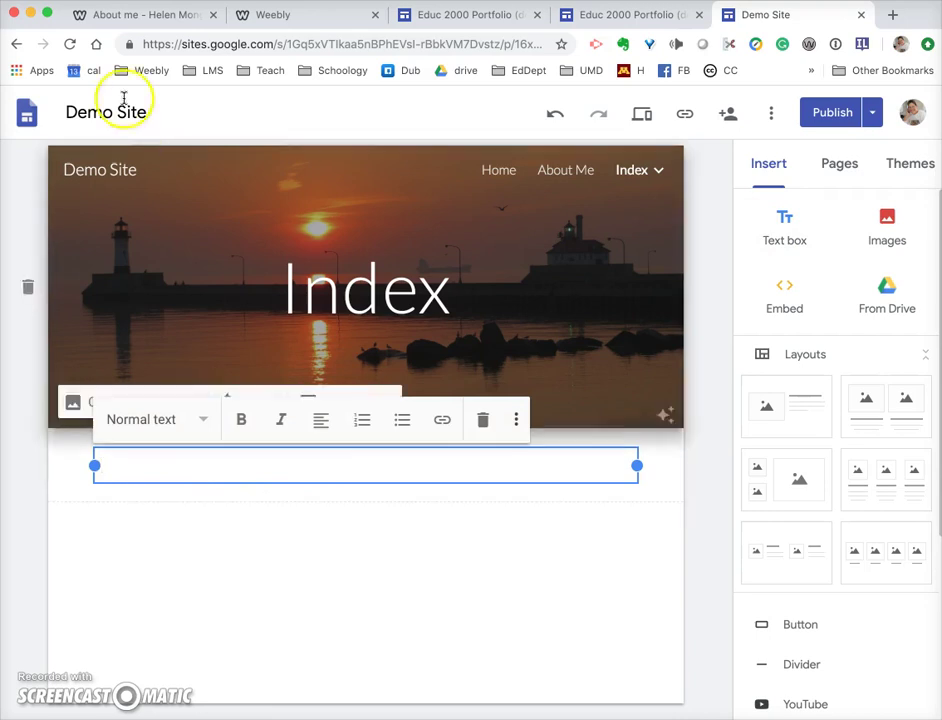
- Copy the introductory paragraph from the Weebly site's Portfolio index page into the text box on the Demo Site's Index page
click(150, 17)
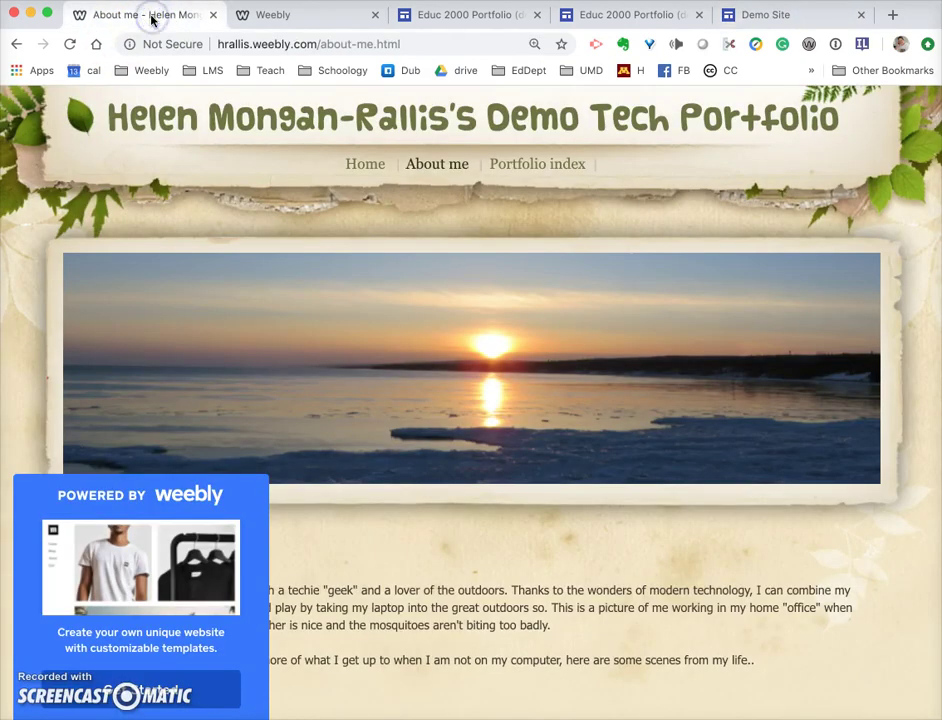
mouse_move(540, 176)
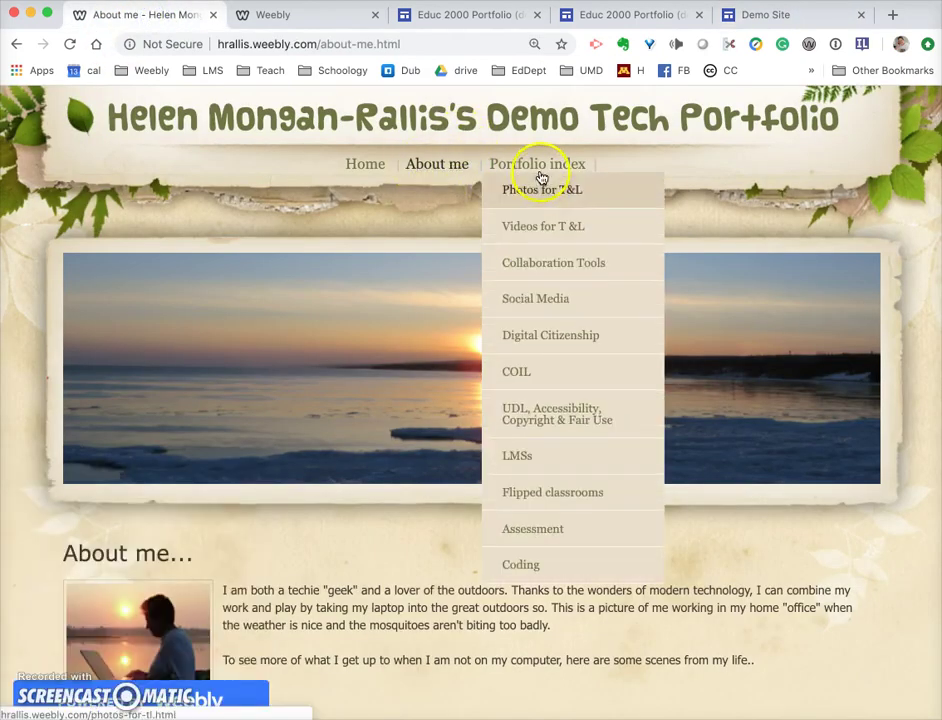
click(507, 176)
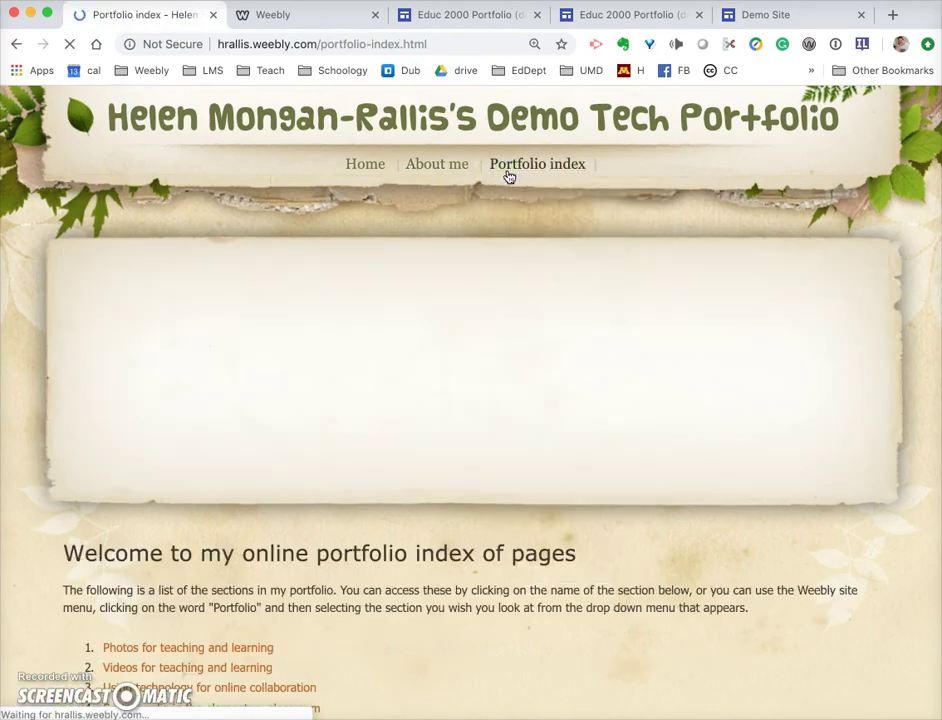
scroll(412, 660, down, 2)
scroll(412, 660, down, 3)
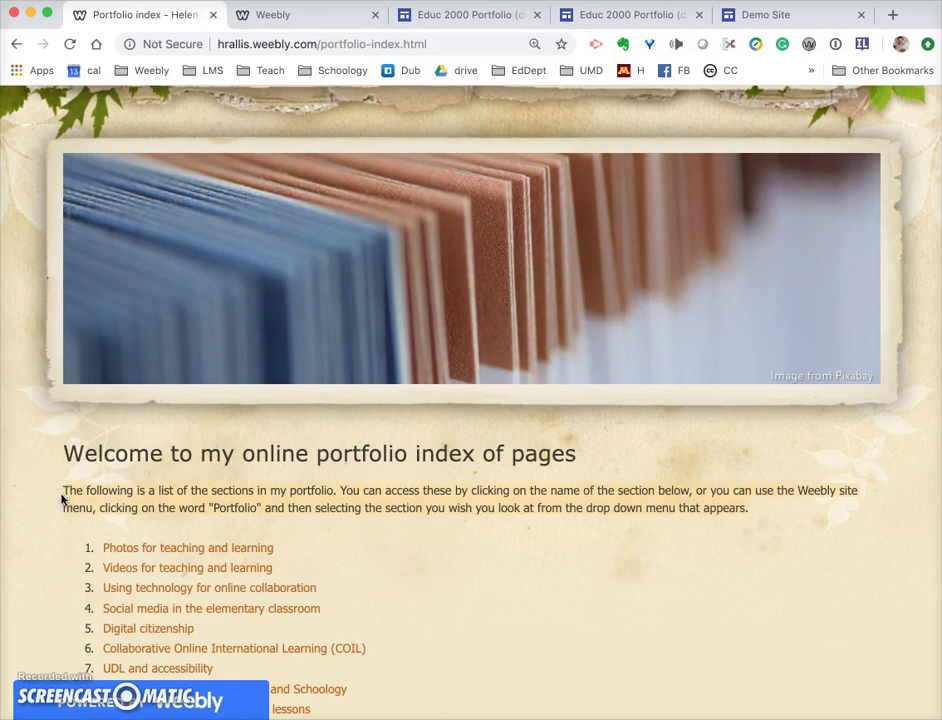
click(753, 18)
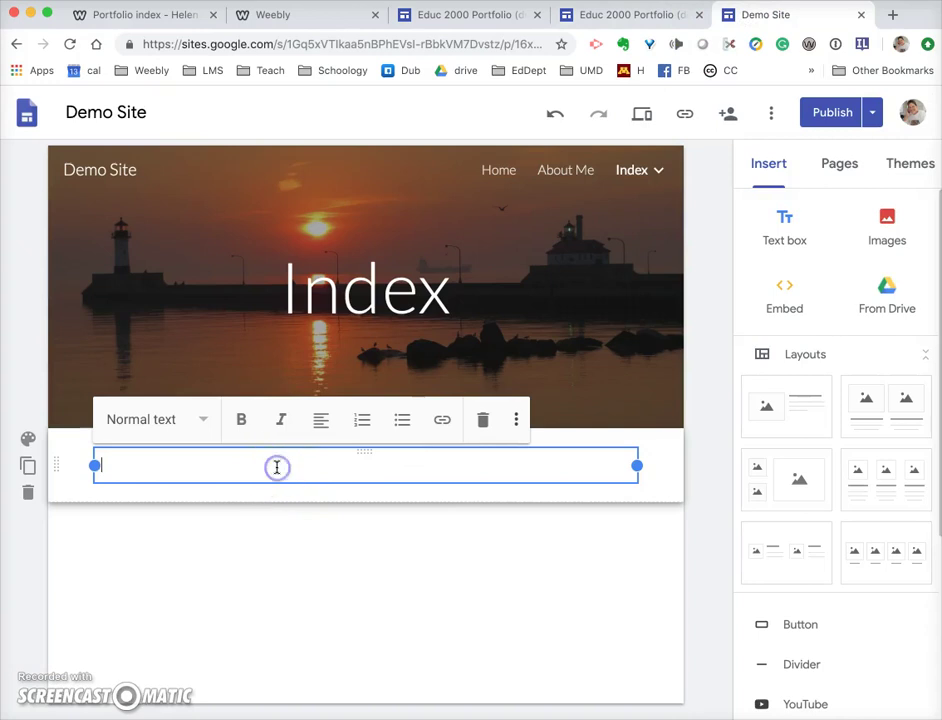
text(The following is a list of the sections in my portfolio. You can access these by clicking on the name of the section below, or you can use the Weebly site menu, clicking on the word "Portfolio" and then selecting the section you wish you look at from the drop down menu that appears.)
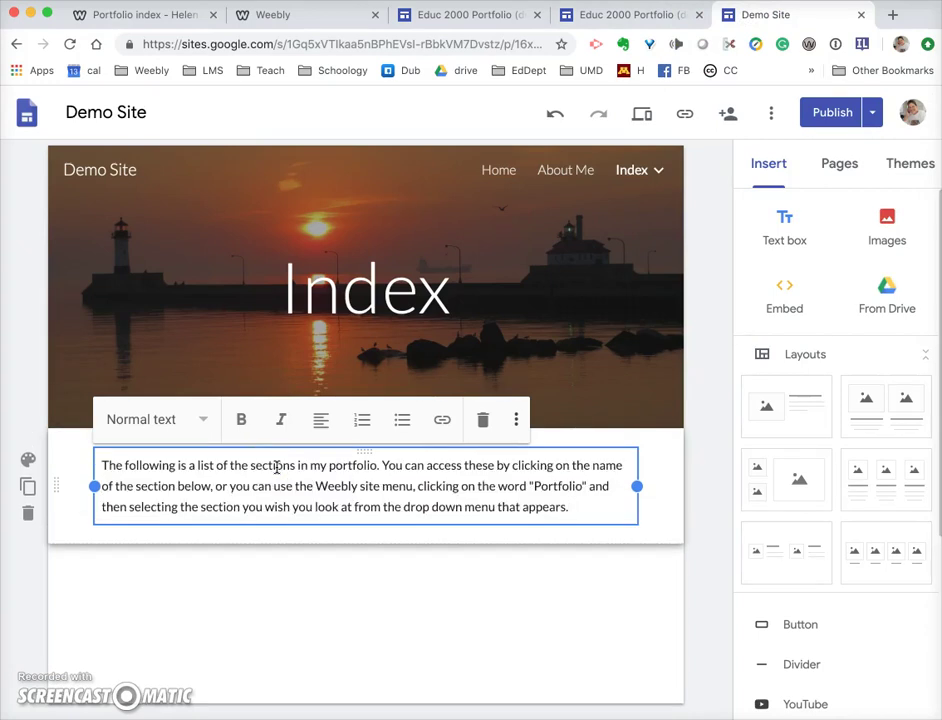
- Replace the word "Weebly" with "Google" in the Index page's introductory paragraph
double_click(329, 487)
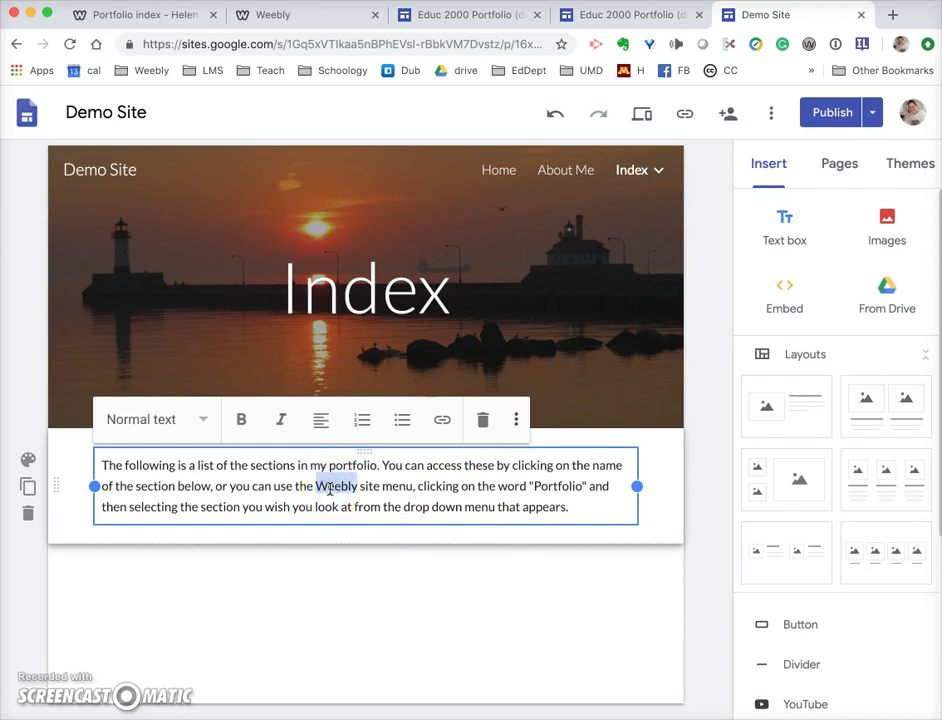
text(Goog)
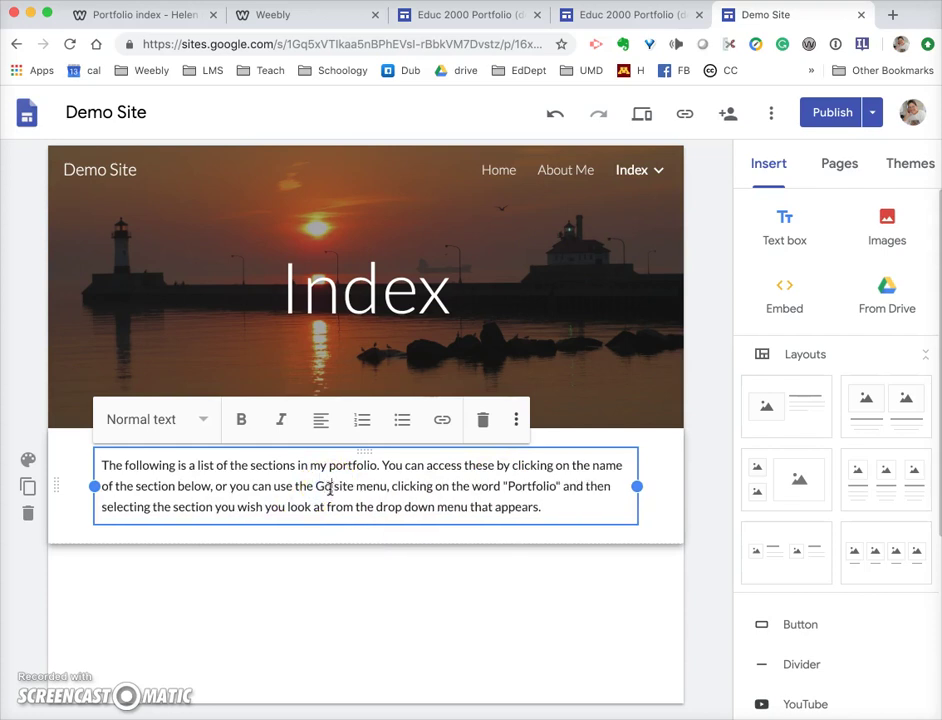
text(le)
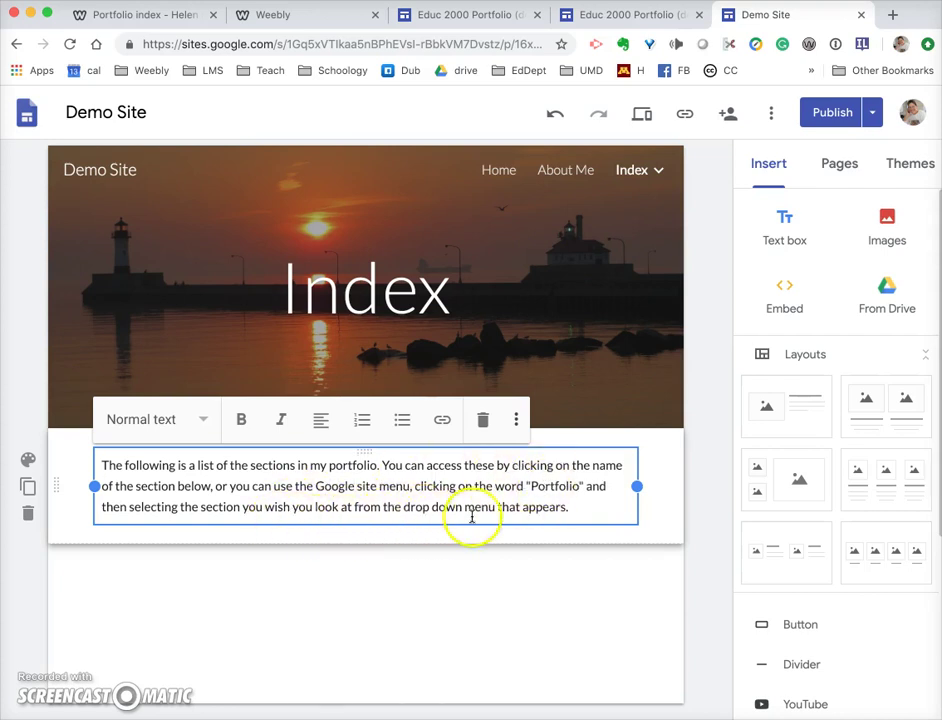
- Add a numbered list below the Index paragraph with the items "Photos for Teaching and Learning" and "Videos for Teaching and Learning"
click(383, 530)
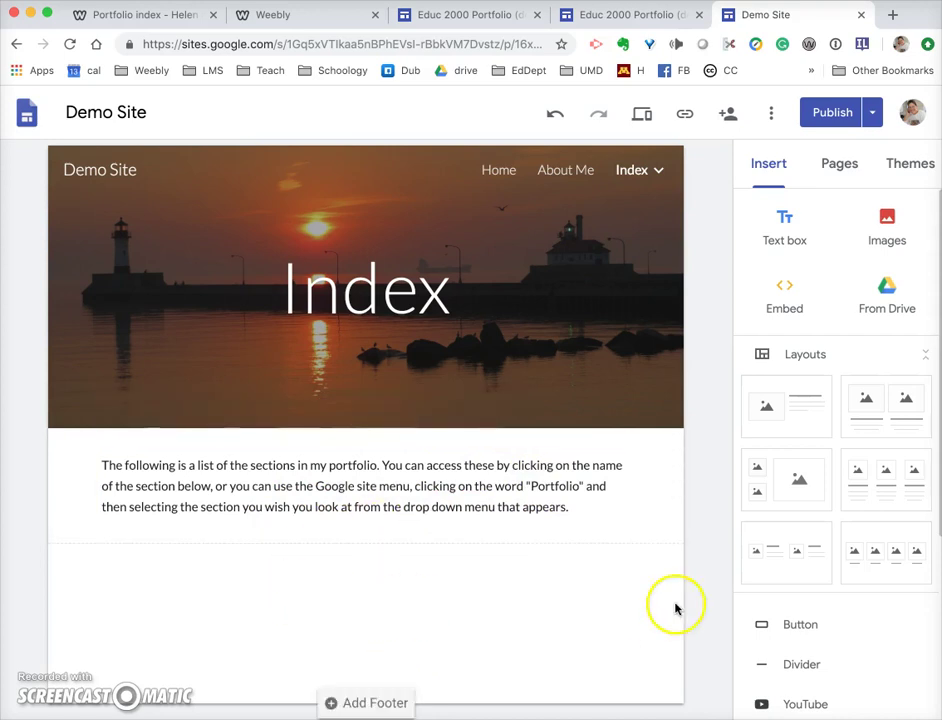
click(603, 507)
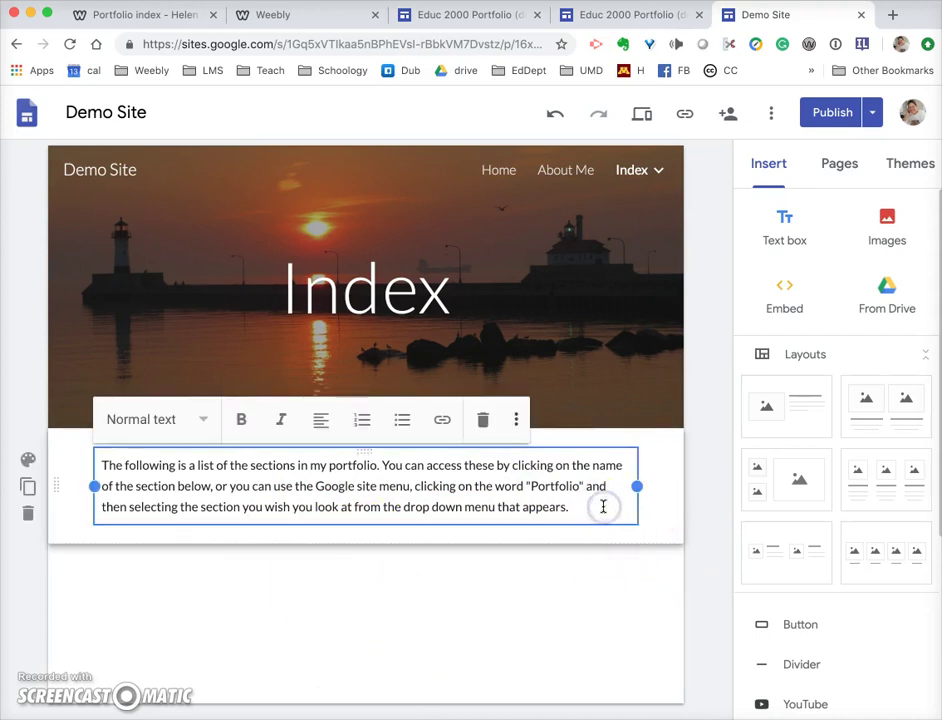
key(Return)
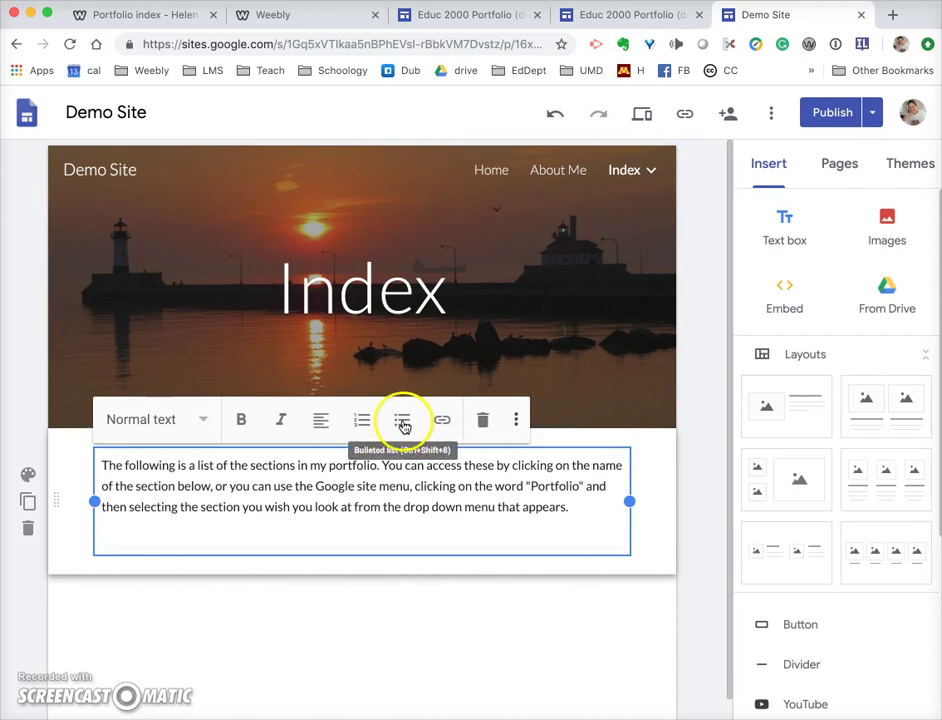
click(362, 421)
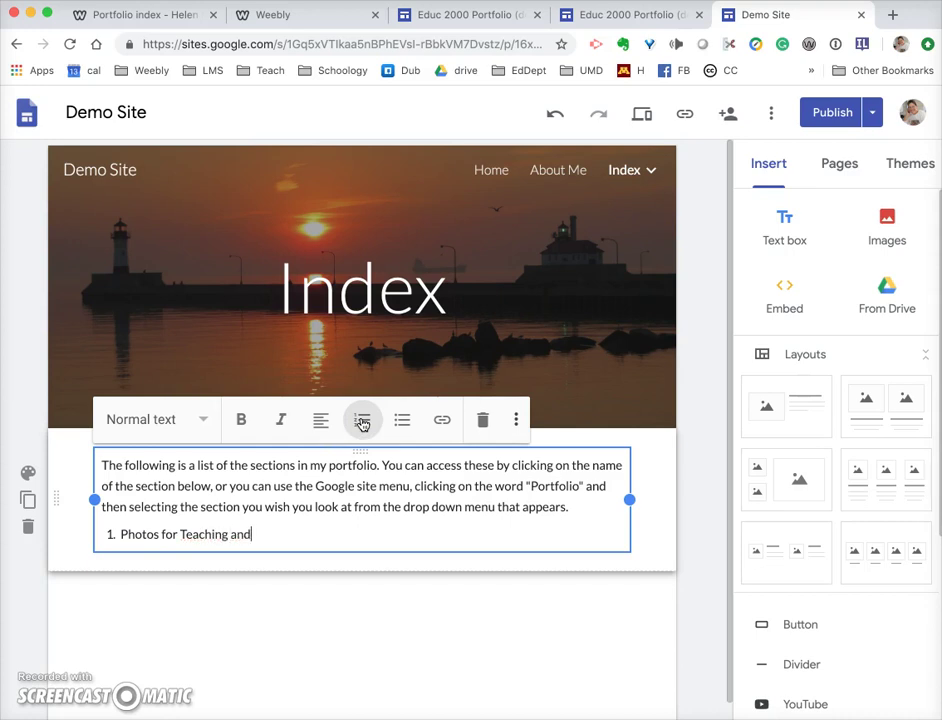
text(Photos for Teaching and Learning)
key(Return)
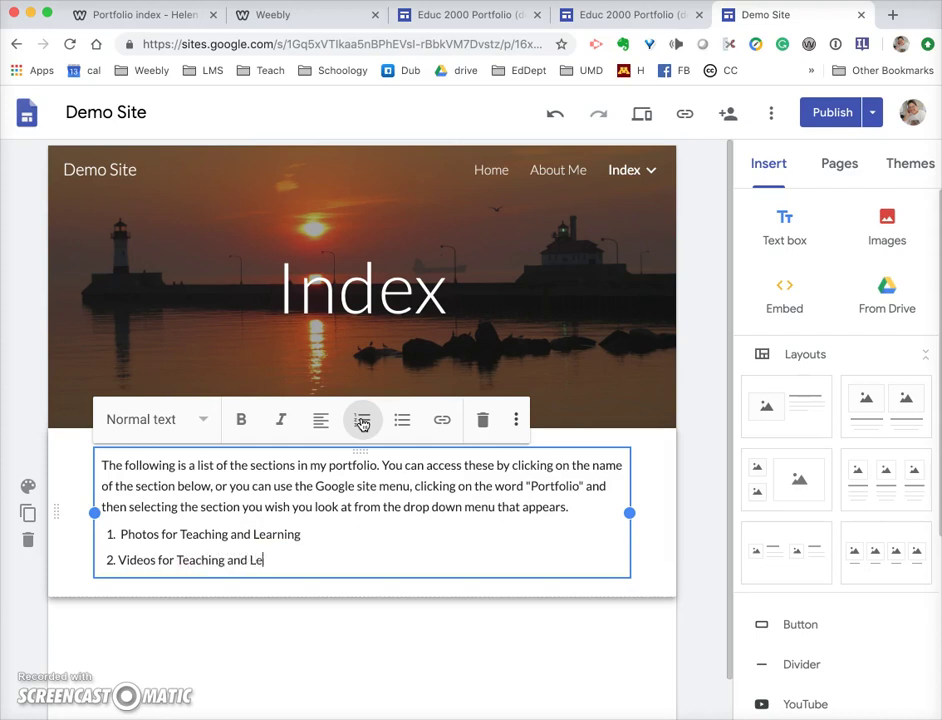
text(Videos for Teaching and Learning)
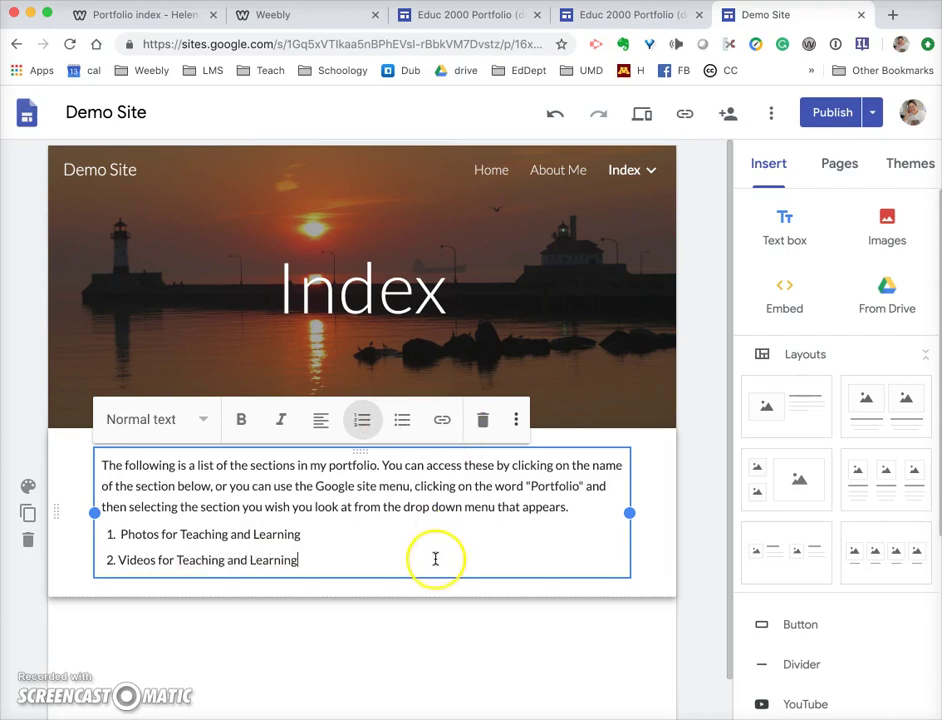
- Link the list item "Photos for Teaching and Learning" to the site's "Photos for T&L" page
drag(301, 532, 145, 538)
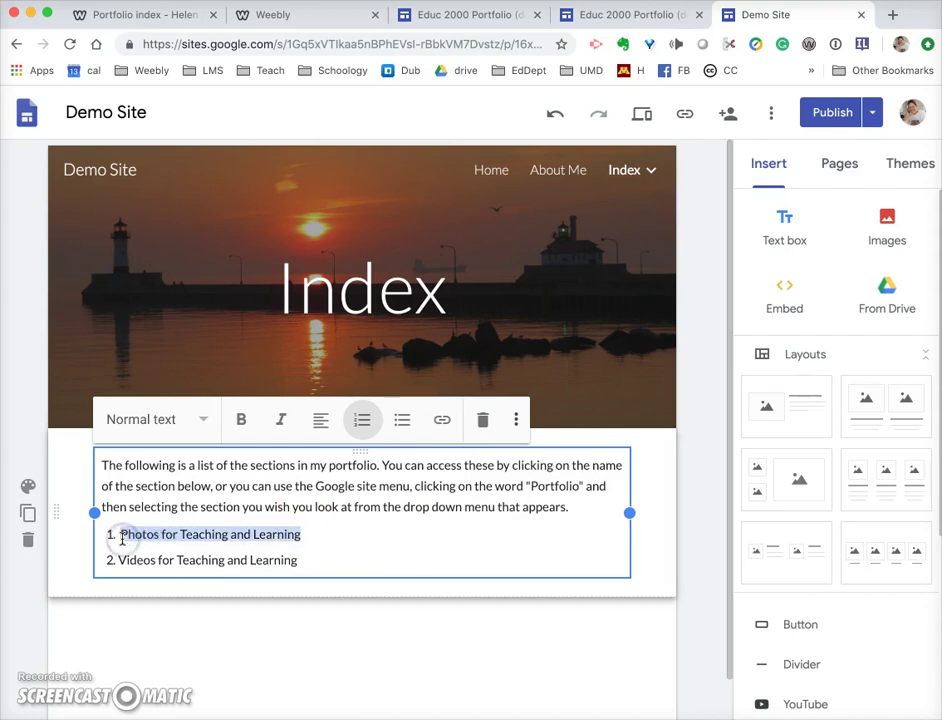
click(442, 419)
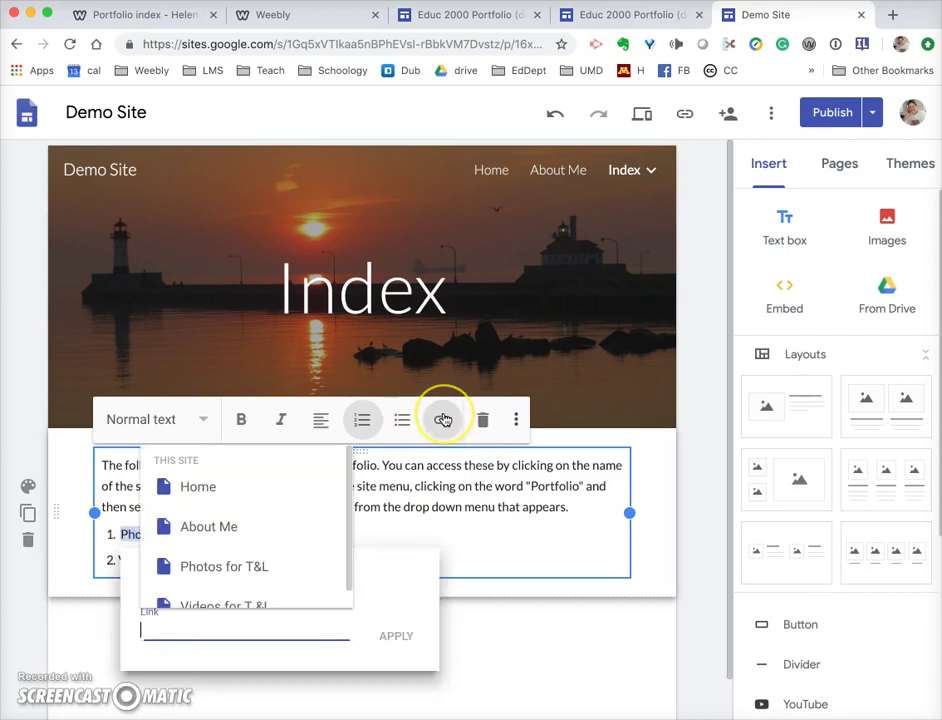
click(226, 572)
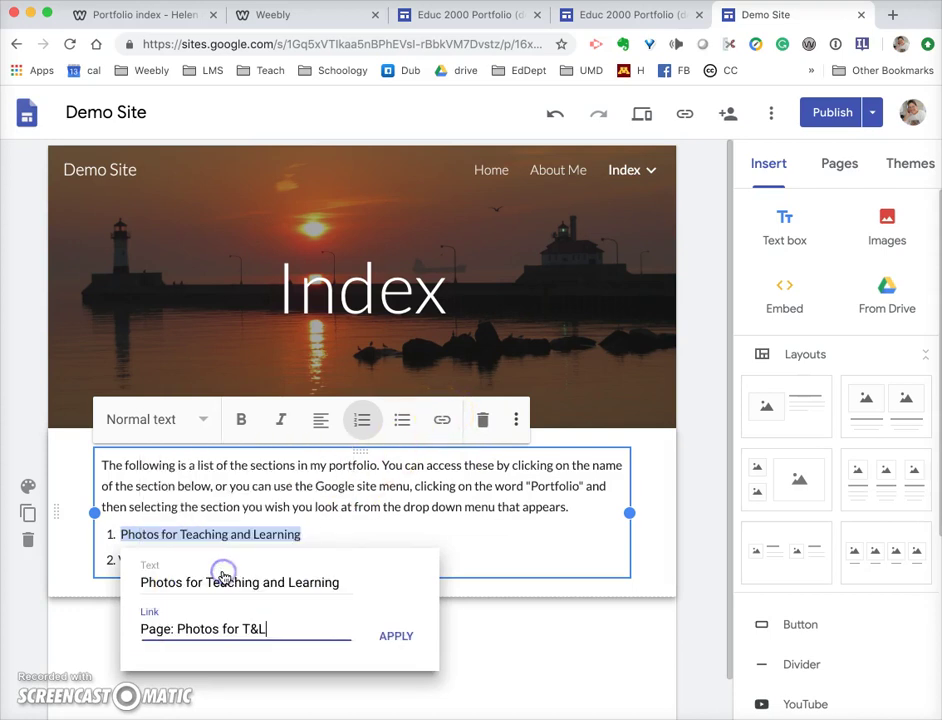
click(398, 637)
click(385, 553)
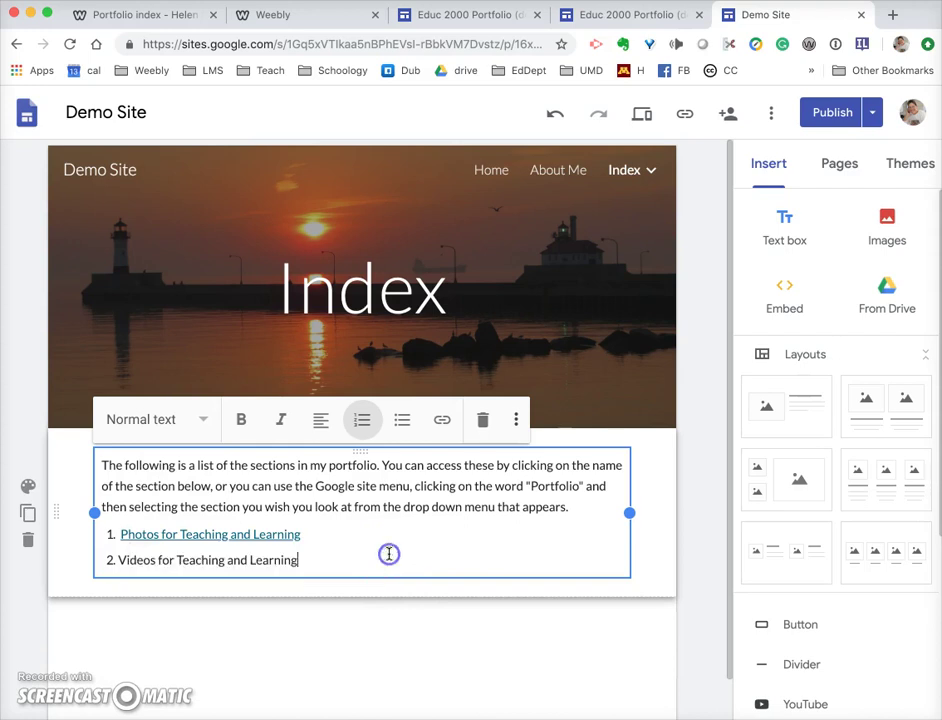
- Link the list item "Videos for Teaching and Learning" to the site's "Videos for T &L" page
click(298, 561)
drag(298, 561, 117, 563)
click(443, 420)
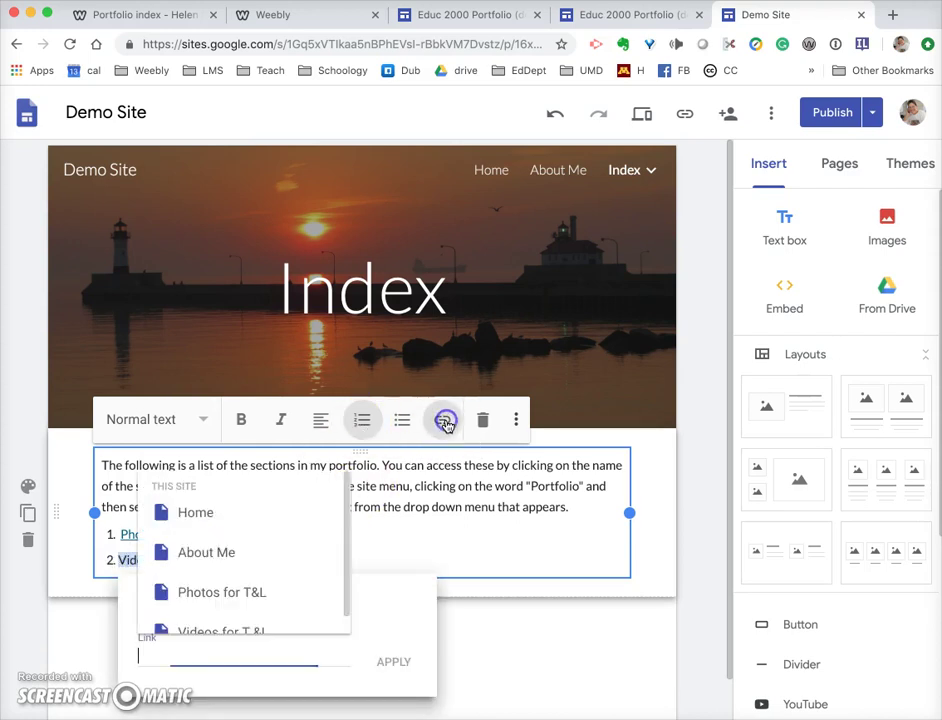
scroll(268, 595, down, 1)
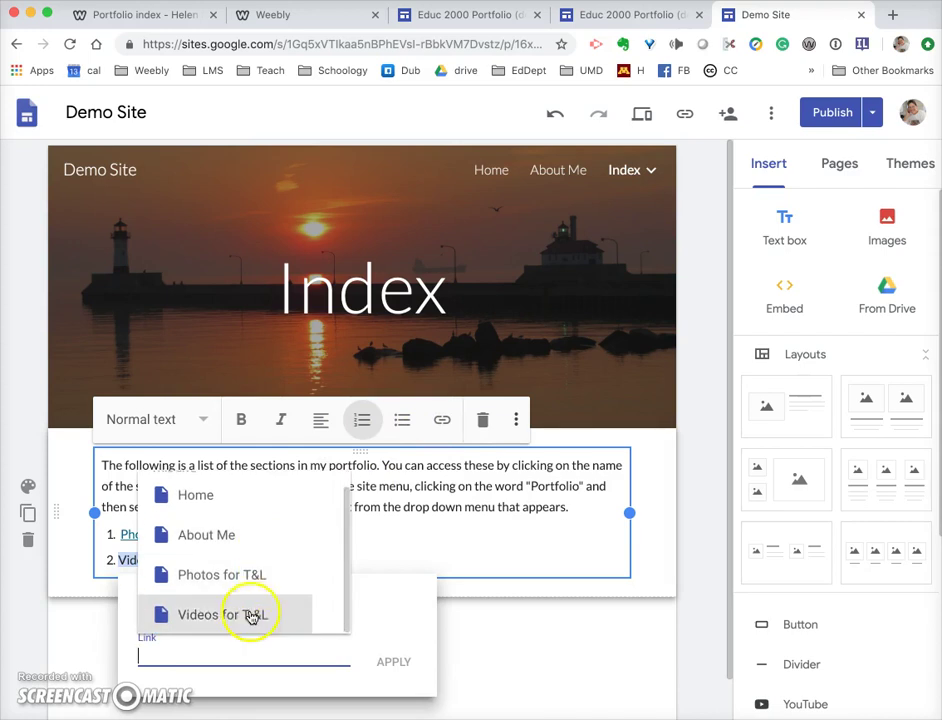
click(252, 612)
click(391, 662)
click(463, 673)
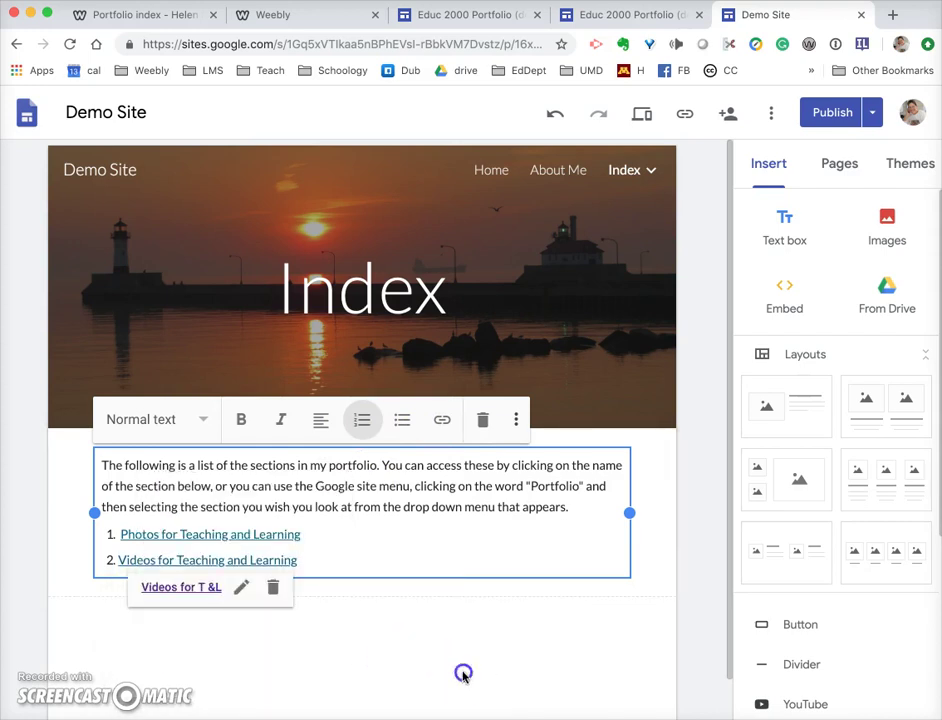
- Publish the Demo Site and open its published version
click(836, 115)
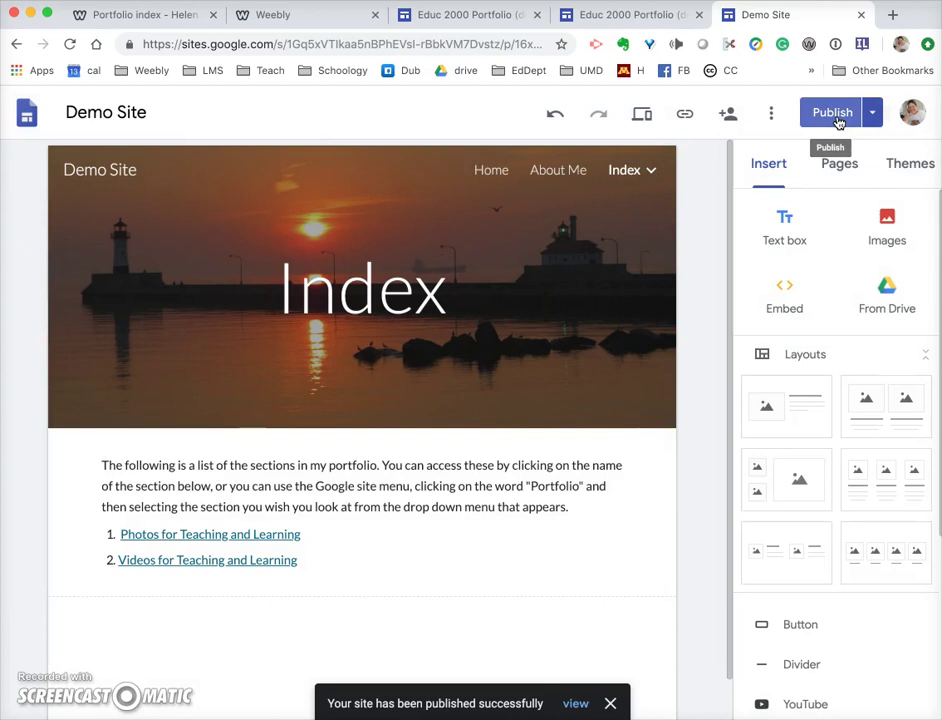
click(877, 117)
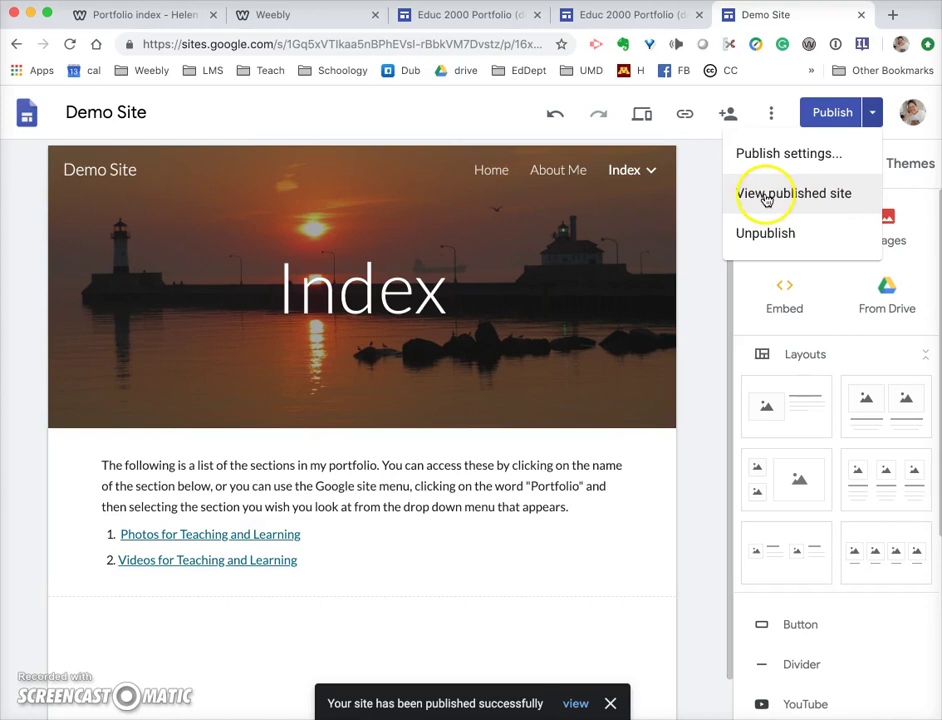
click(766, 196)
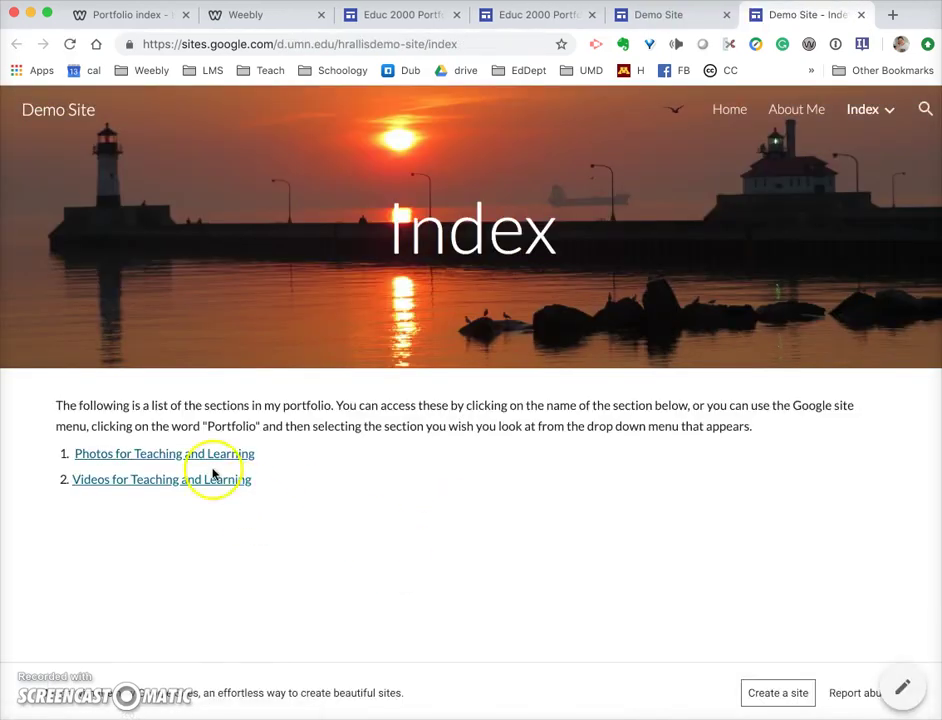
- Test the published site by following the photos list link, then visiting "Videos for T &L" and Home through the site navigation
click(200, 457)
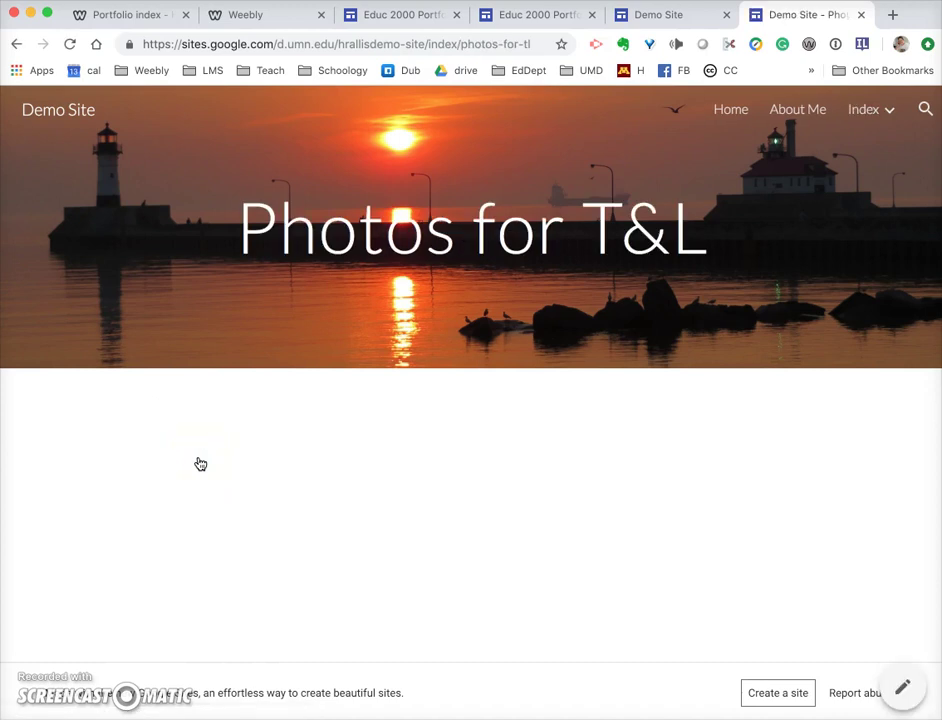
mouse_move(858, 116)
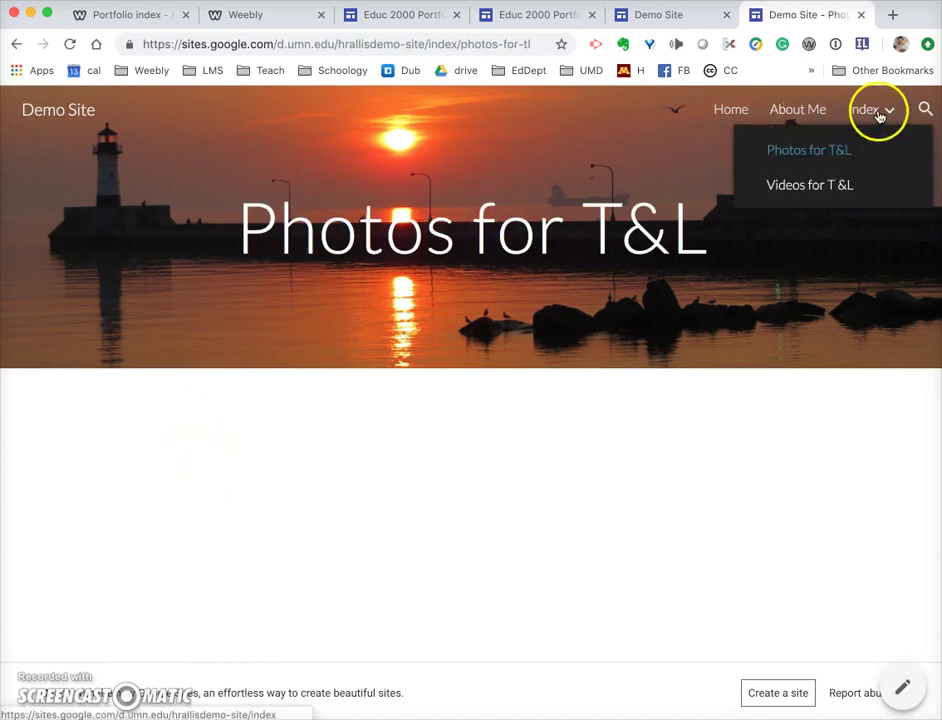
click(827, 195)
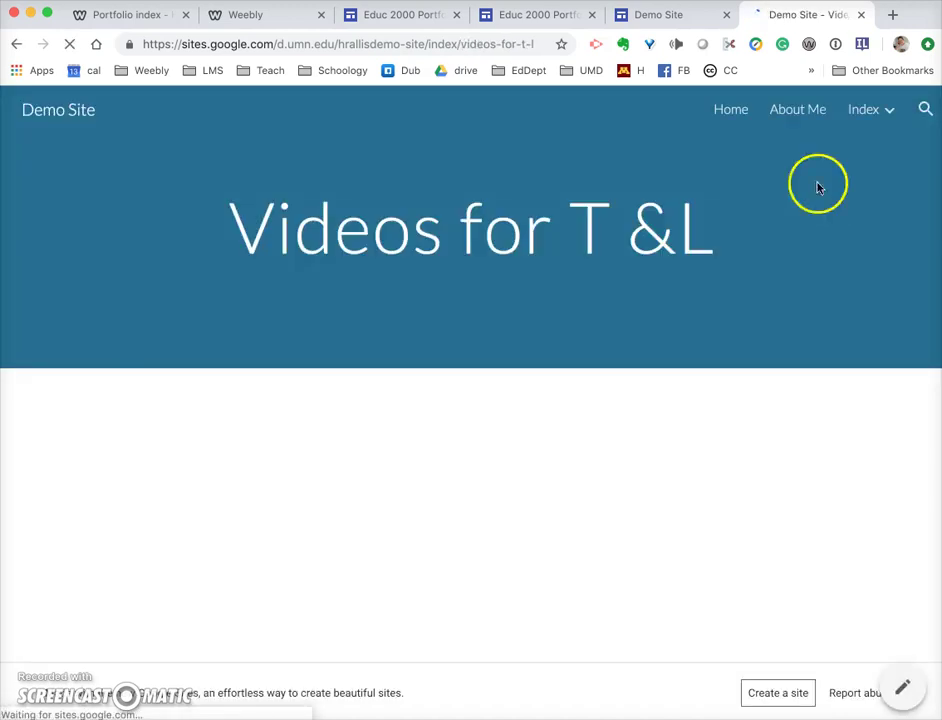
click(731, 113)
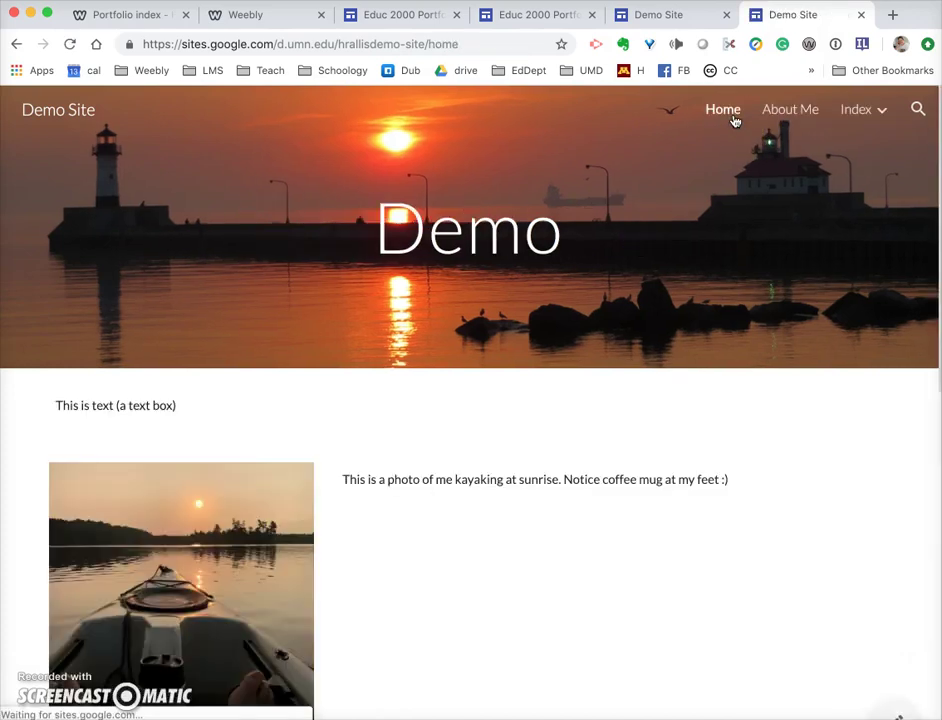
- Switch to the Educ 2000 Portfolio (demo) site draft and review its Home welcome text, About me page and Portfolio Index page
click(418, 18)
mouse_move(357, 262)
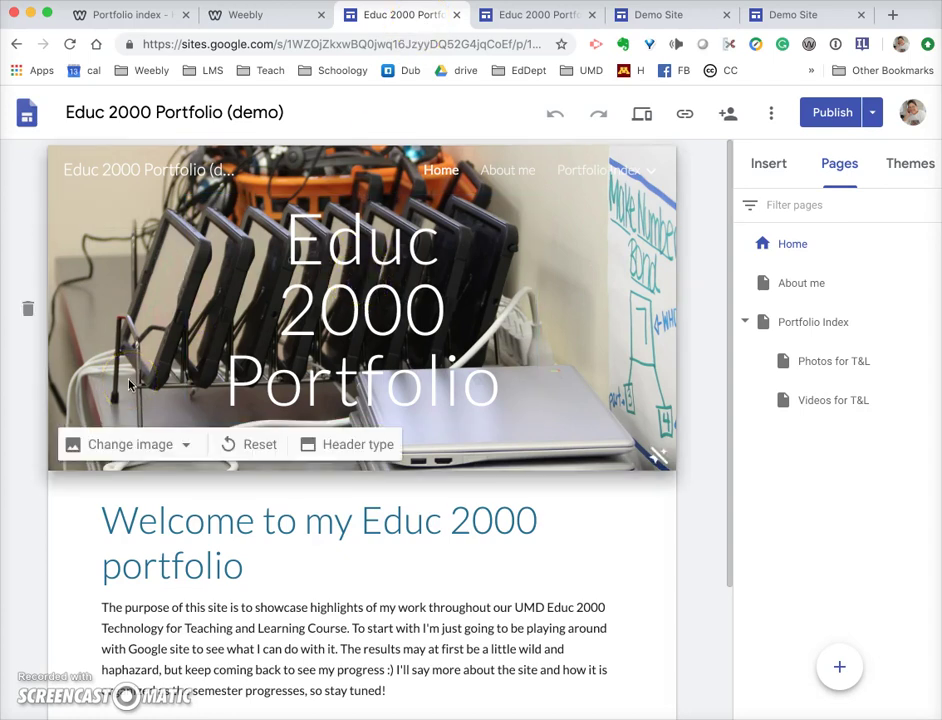
scroll(697, 618, down, 2)
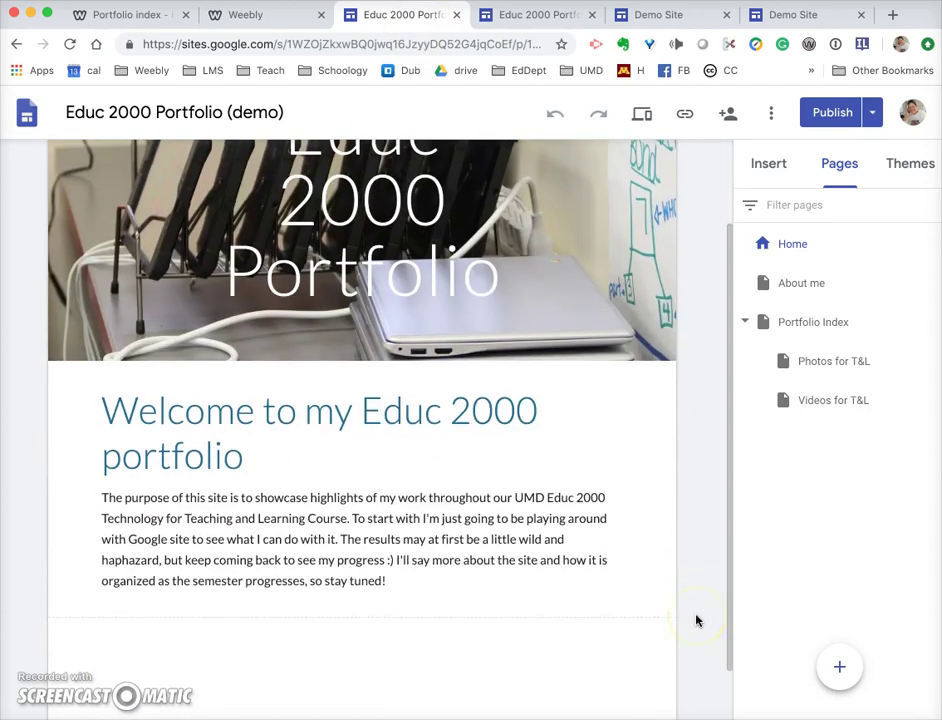
scroll(697, 619, up, 2)
mouse_move(561, 254)
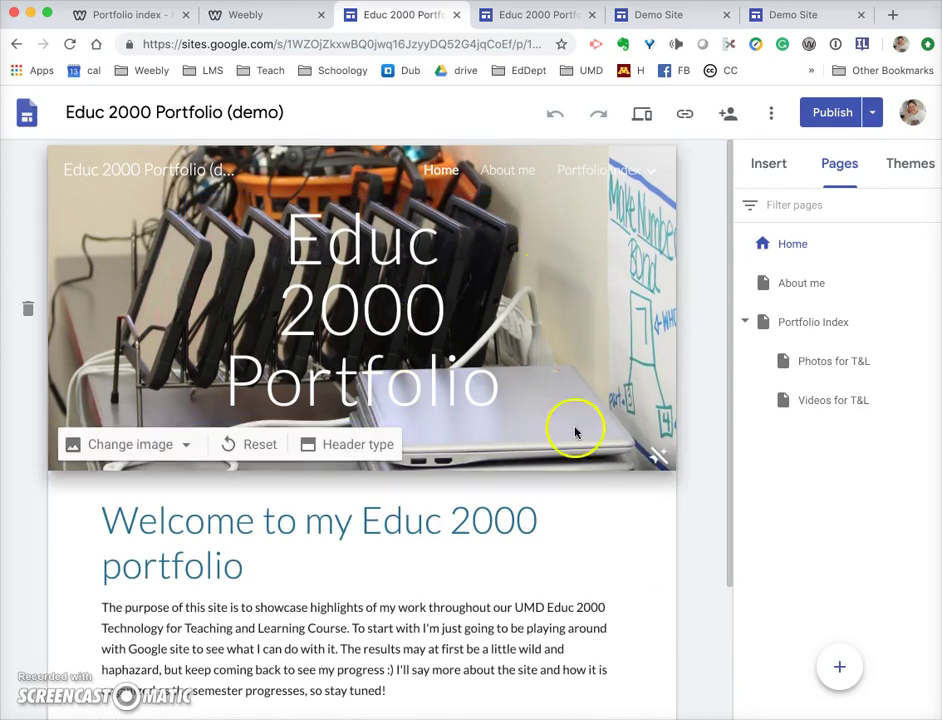
scroll(690, 564, down, 1)
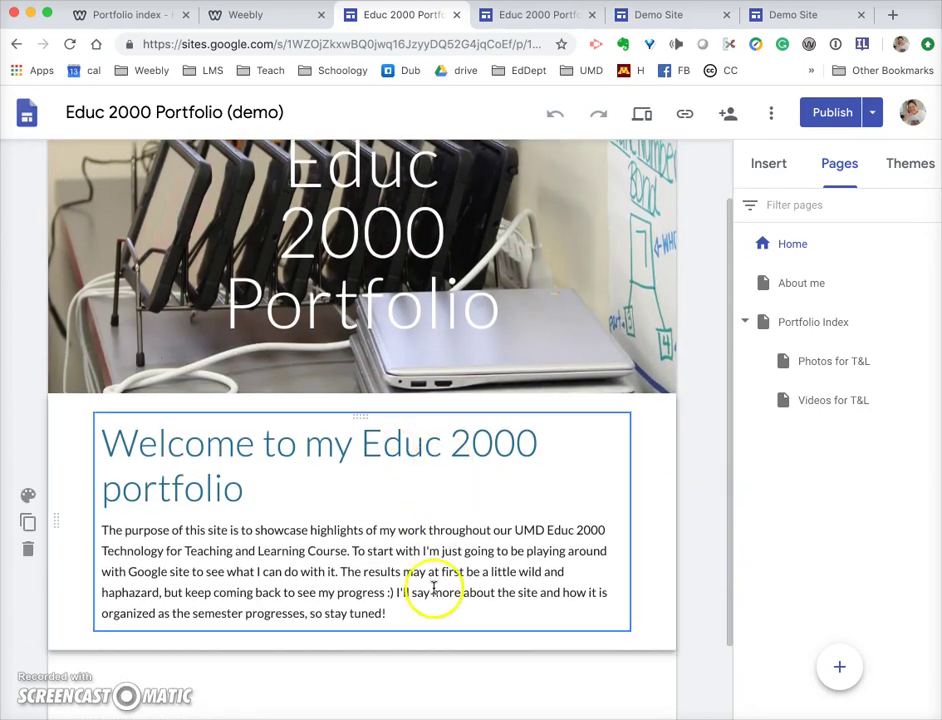
drag(388, 613, 142, 535)
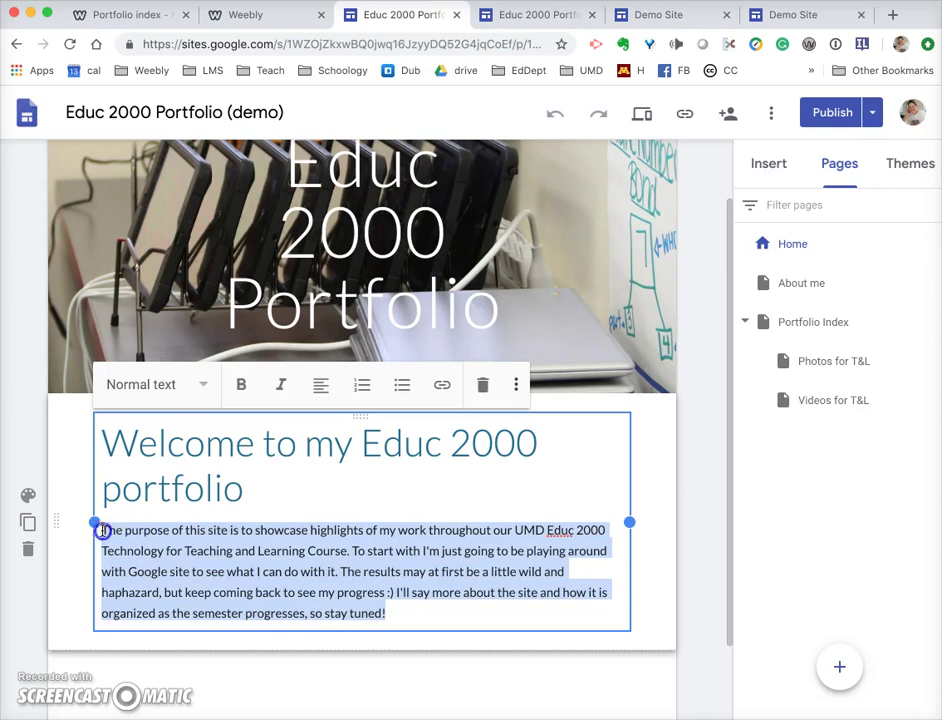
click(778, 287)
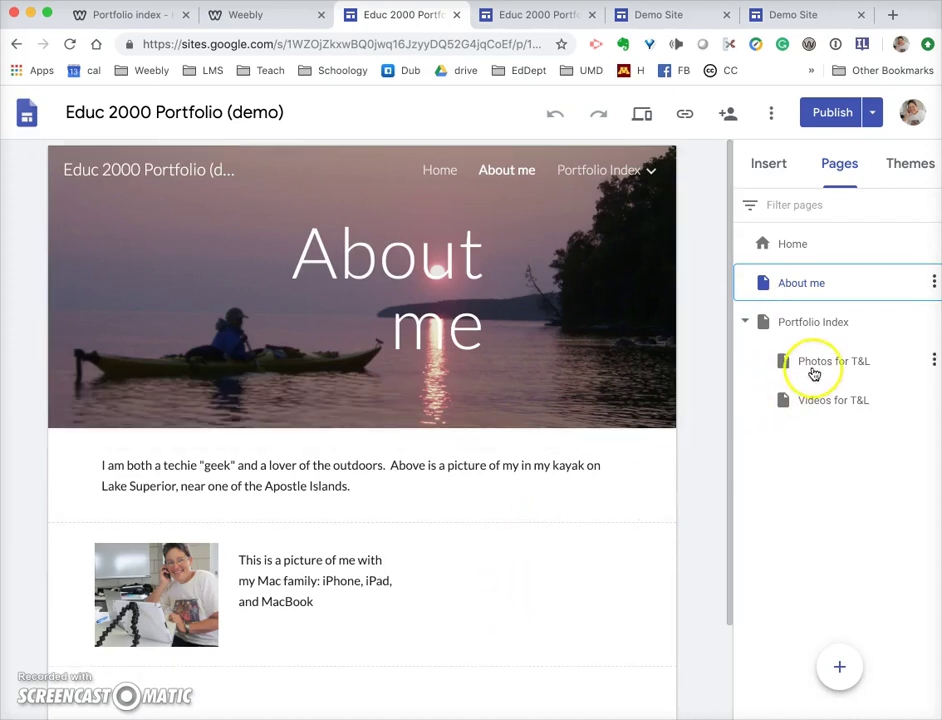
click(811, 326)
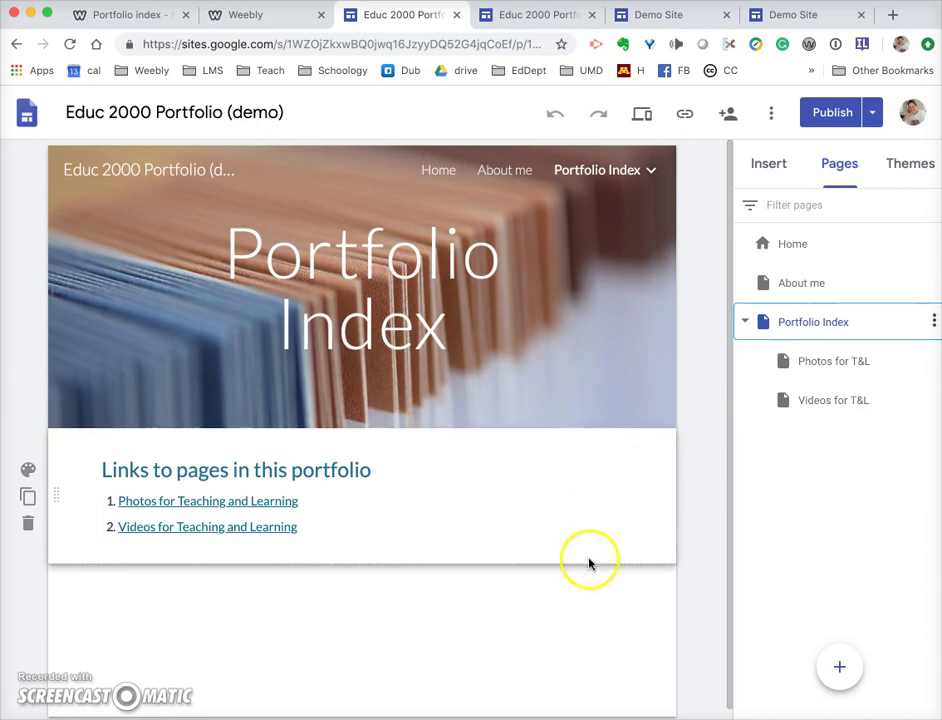
- View the published Educ 2000 Portfolio site, go to its Home page and select the page's web address
click(874, 117)
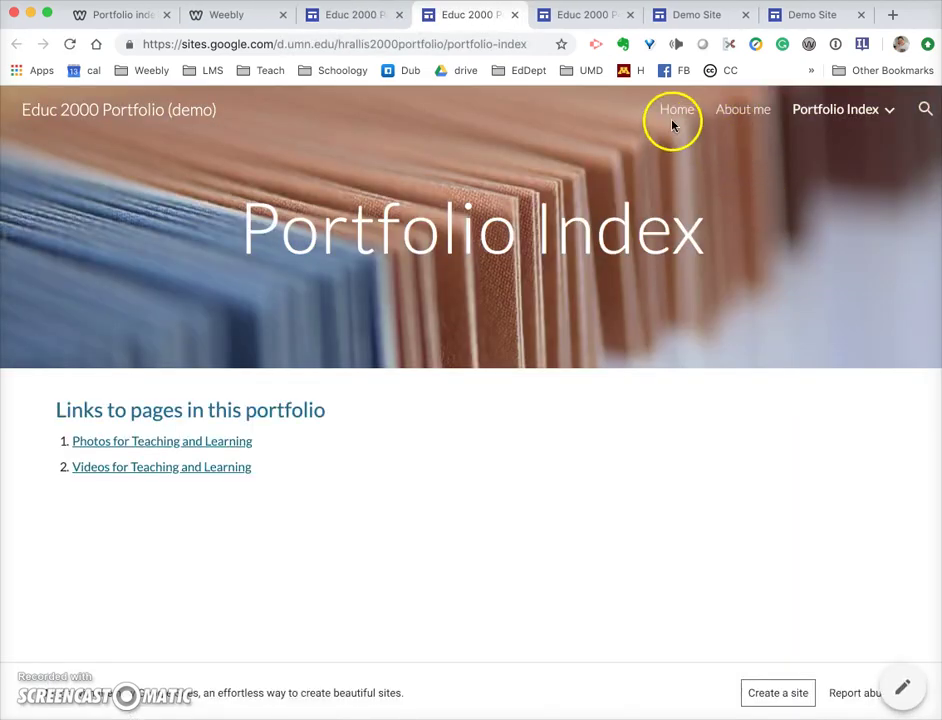
click(675, 116)
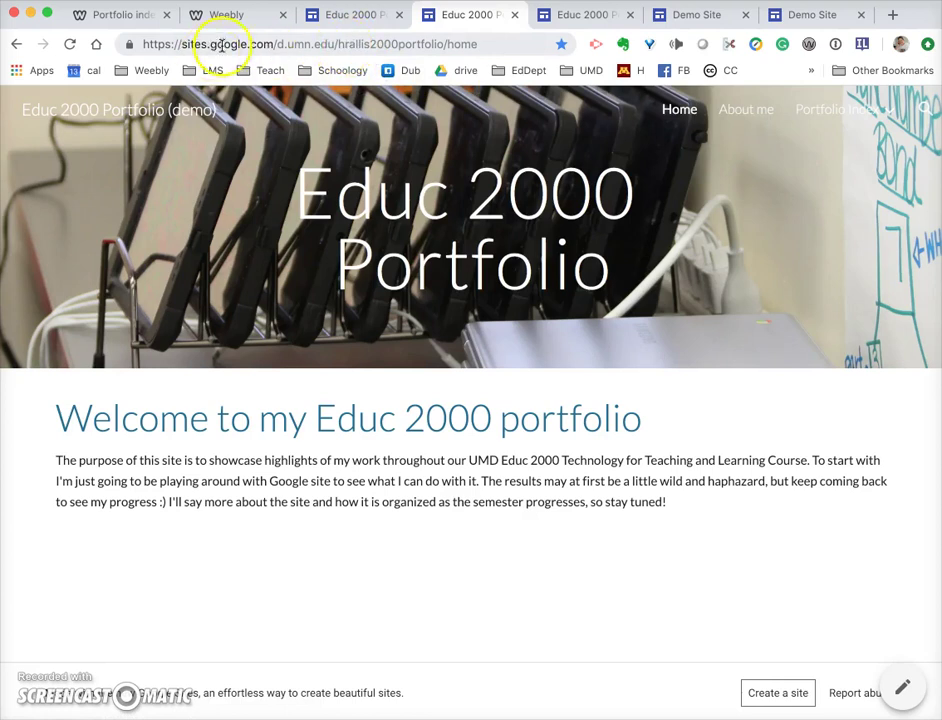
click(486, 47)
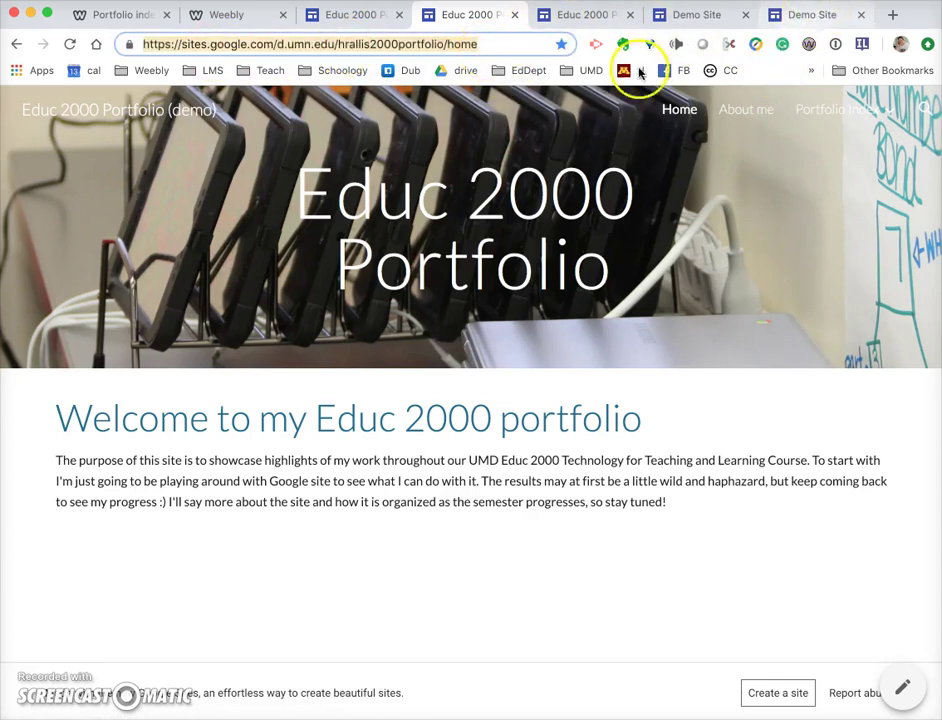
- Return to the Educ 2000 Portfolio draft and save its draft sharing setting as "On - Public on the web" with edit access
click(362, 18)
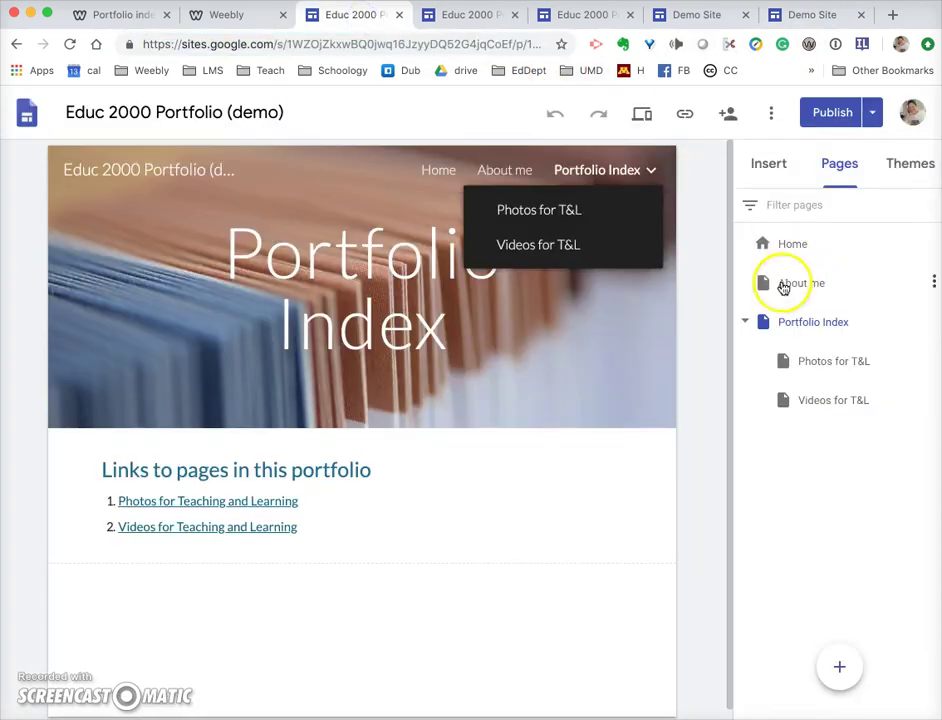
click(728, 116)
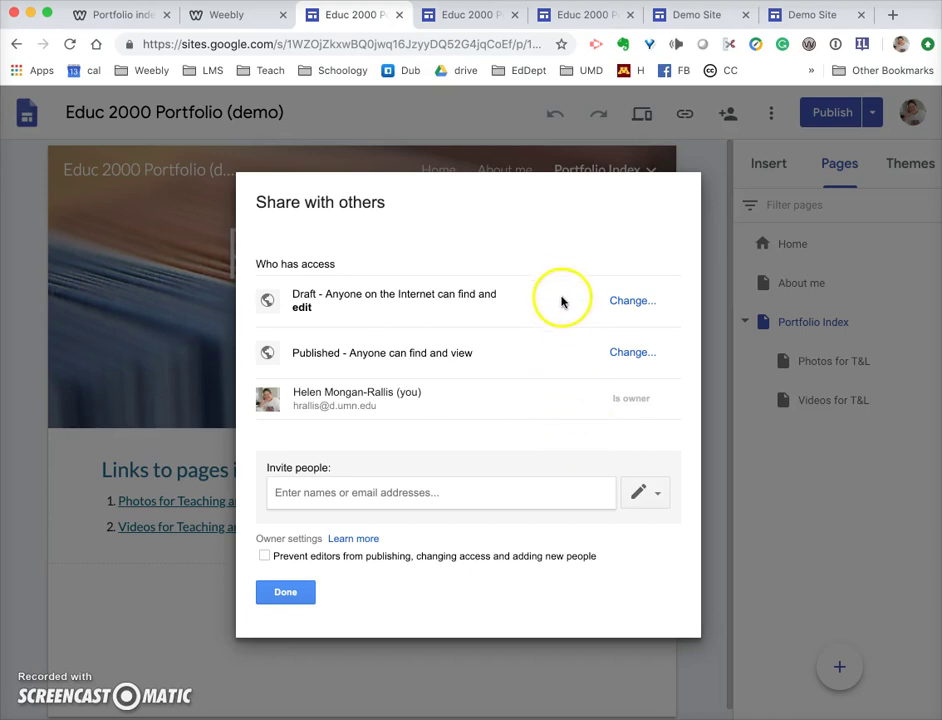
click(630, 303)
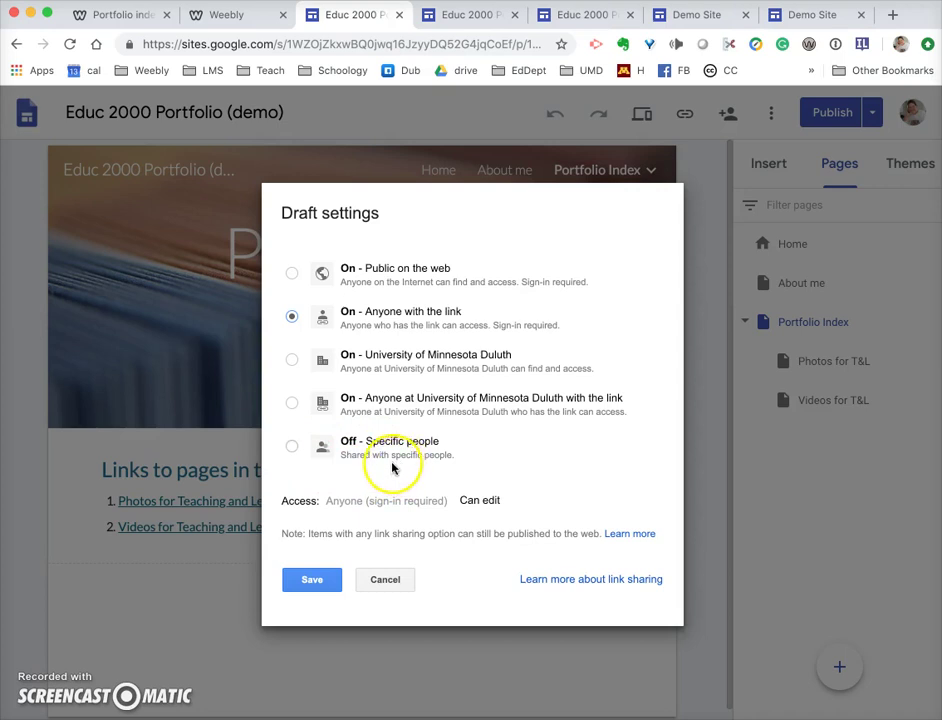
click(290, 448)
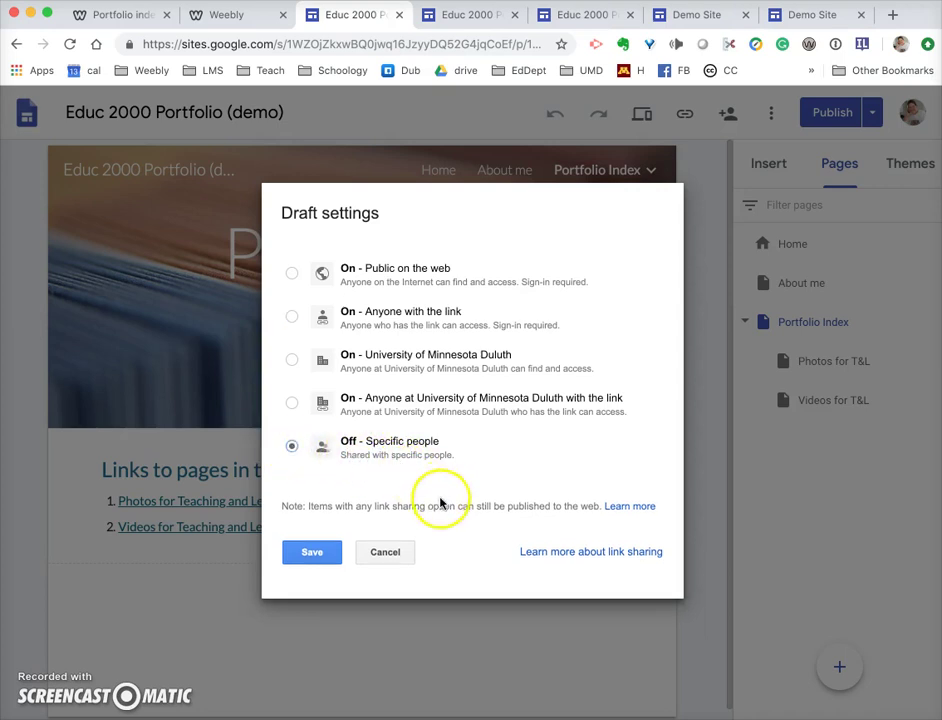
click(292, 274)
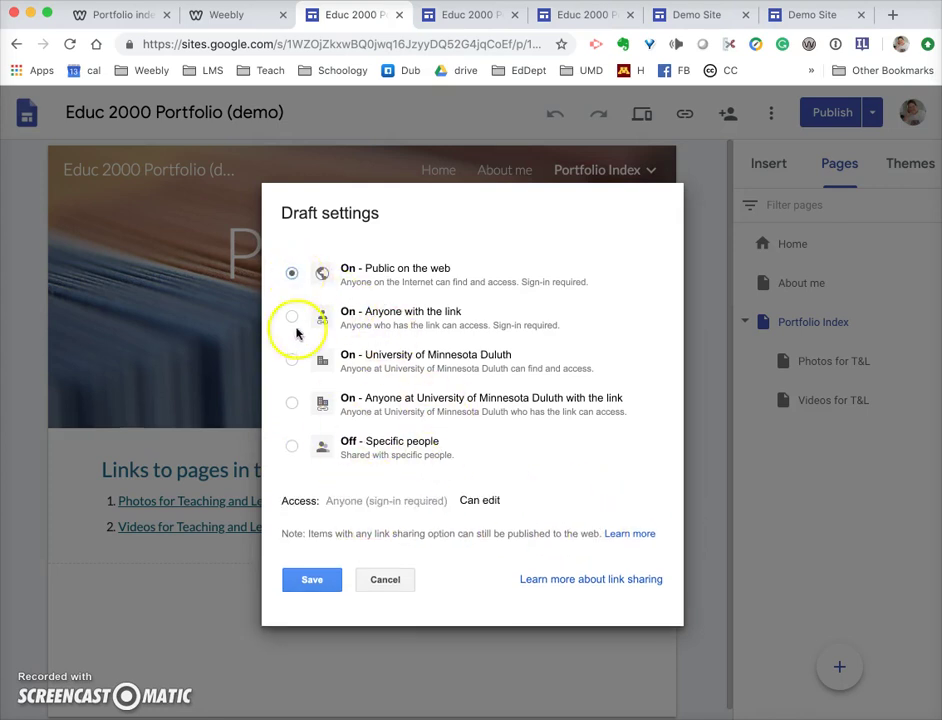
click(313, 579)
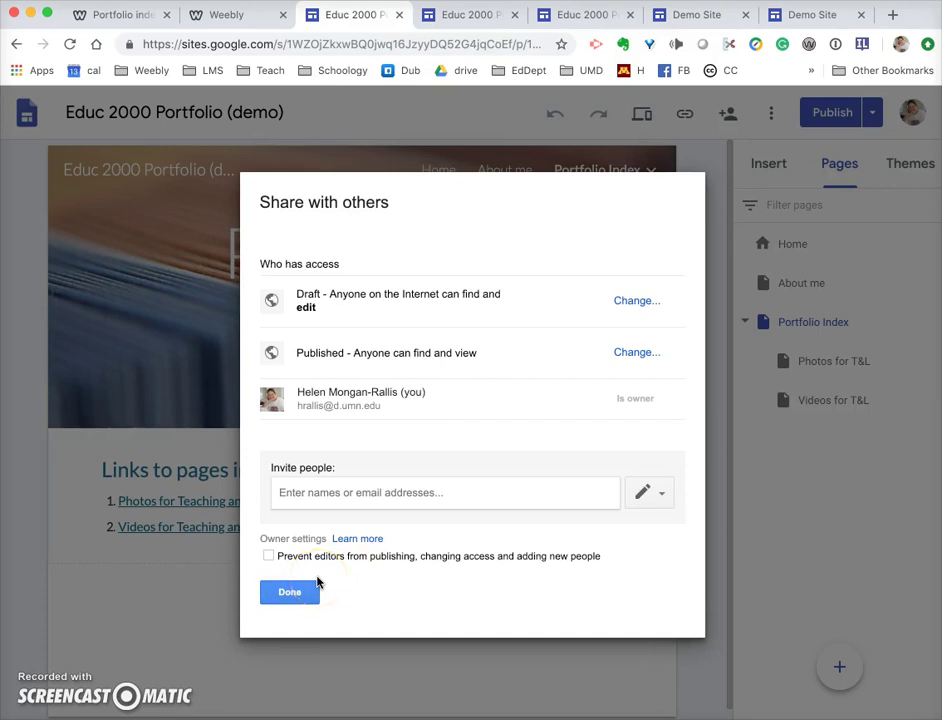
click(308, 590)
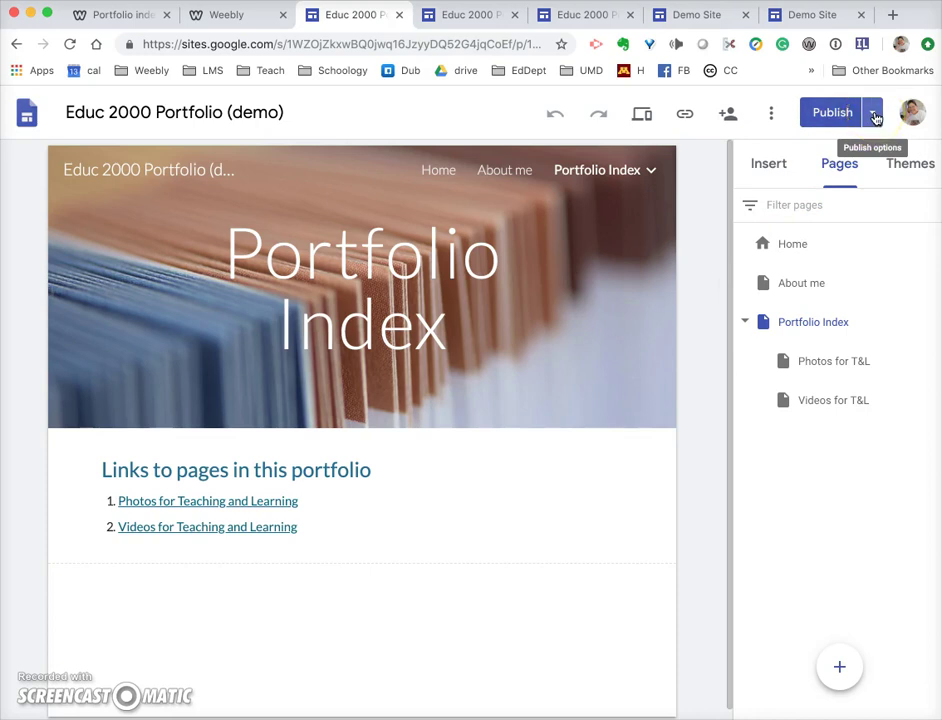
- Return to the published Educ 2000 Portfolio Home page and select its full URL for sharing
click(457, 12)
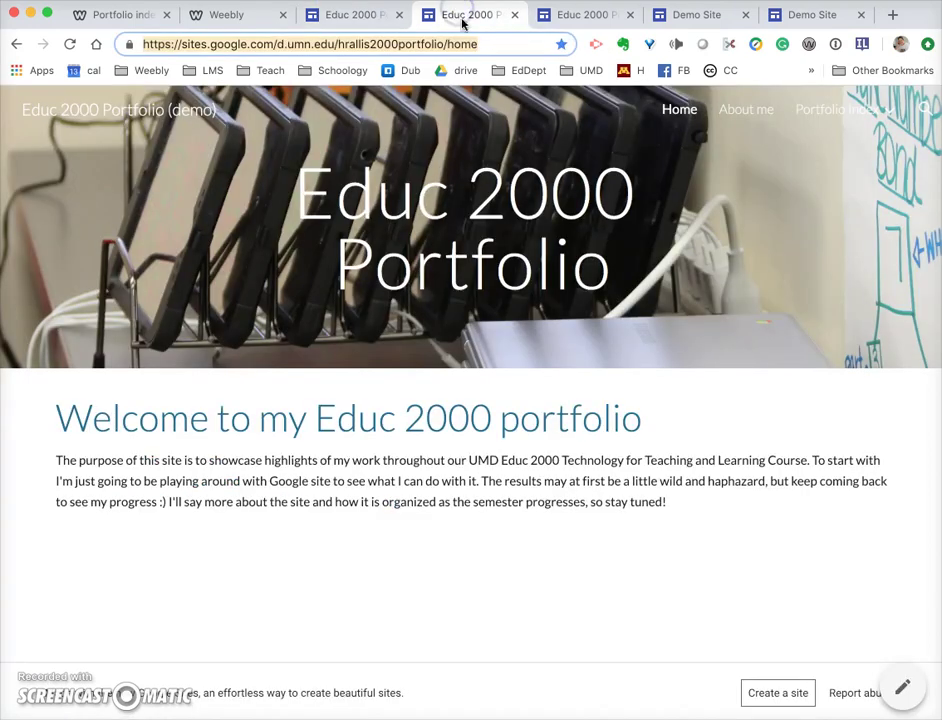
click(507, 47)
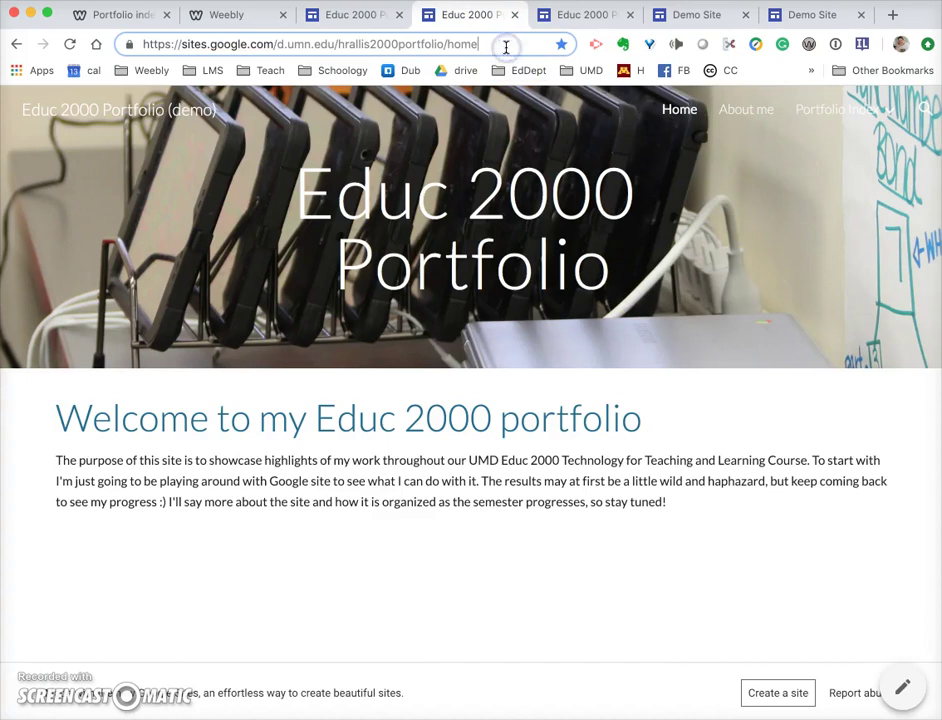
drag(507, 47, 124, 53)
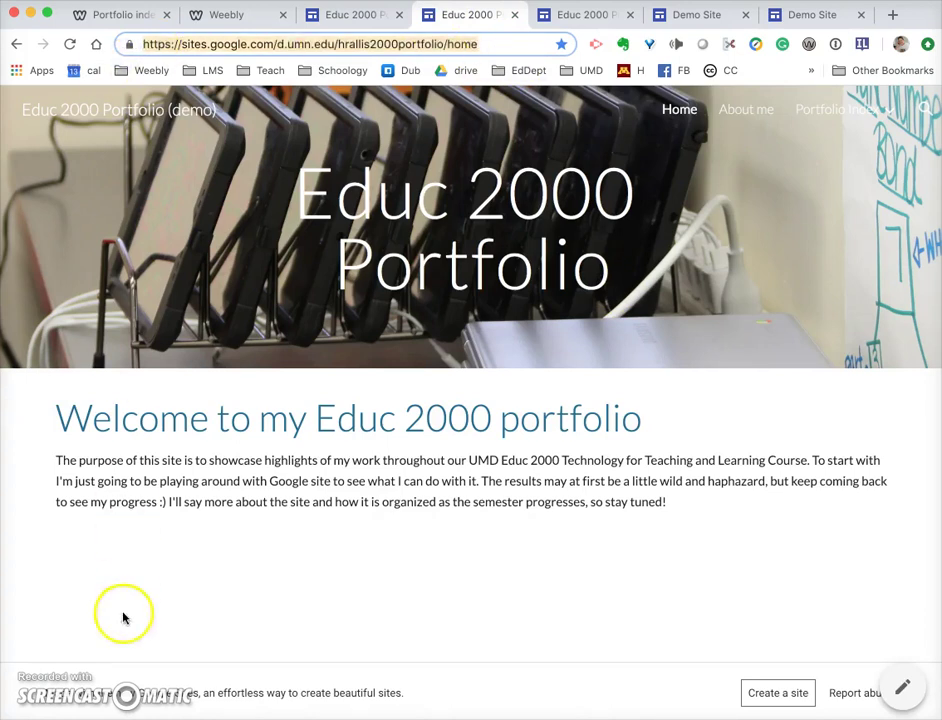